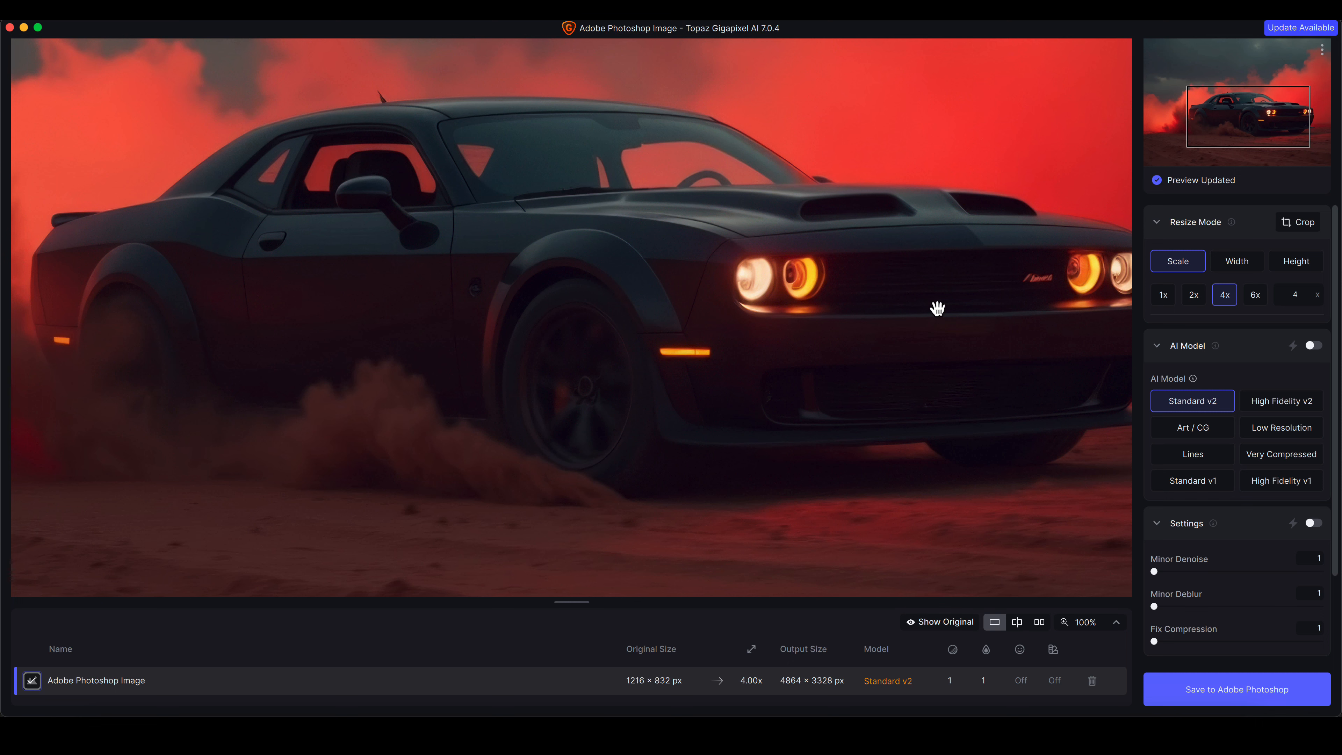
Switch the preview to side-by-side view of the original and enhanced image
click(858, 332)
drag(858, 332, 827, 330)
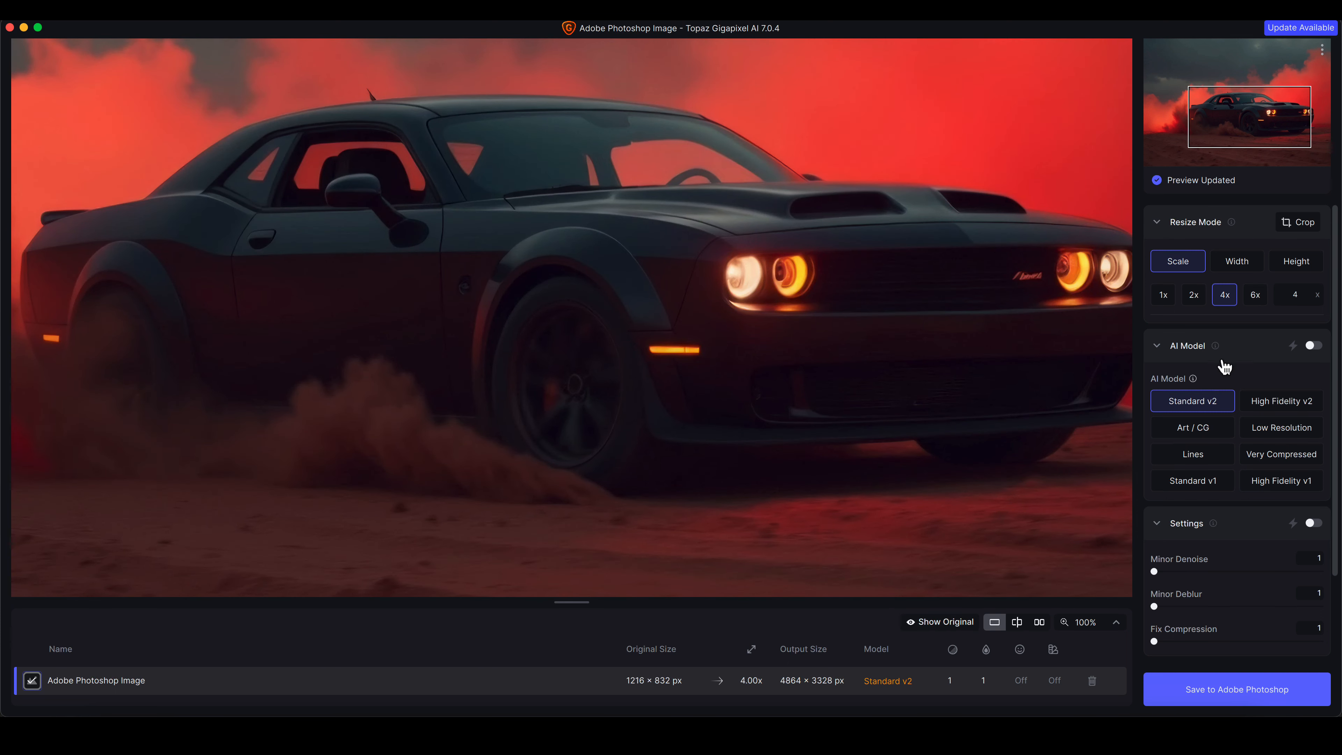
scroll(1224, 368, down, 3)
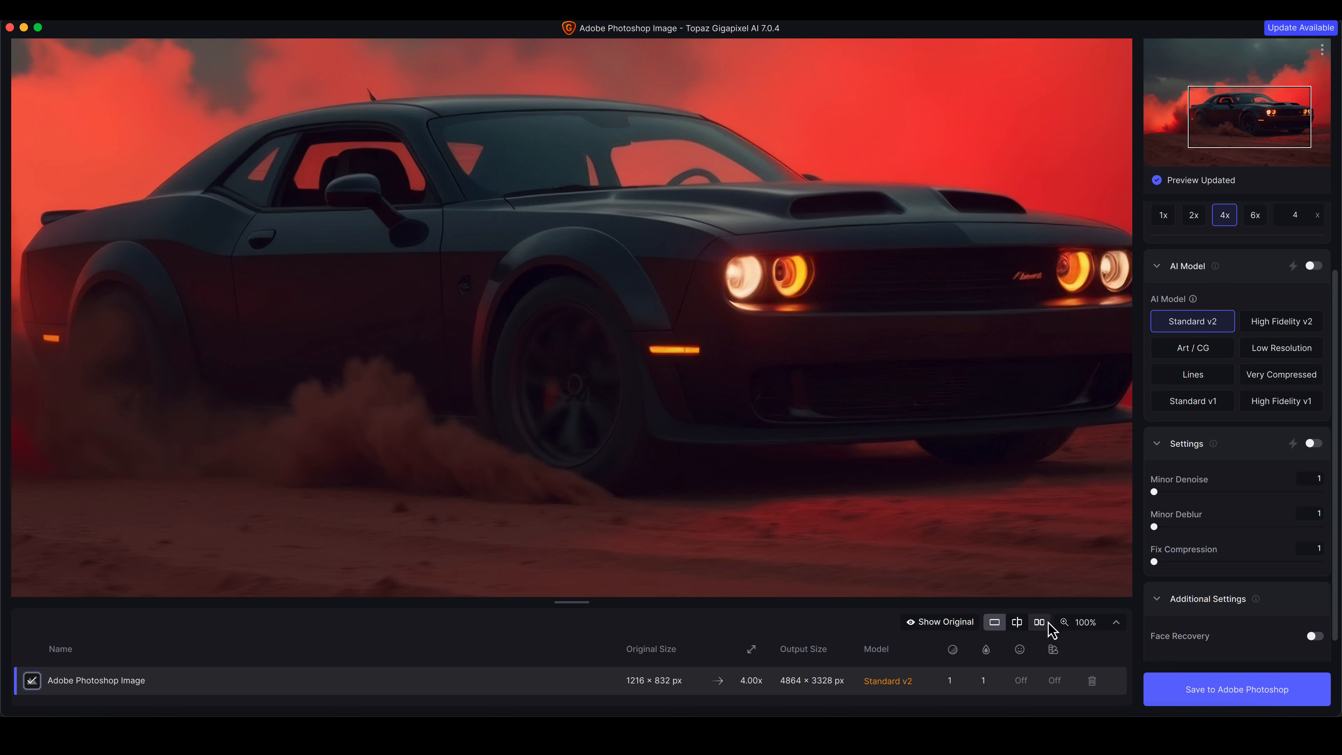
click(1039, 622)
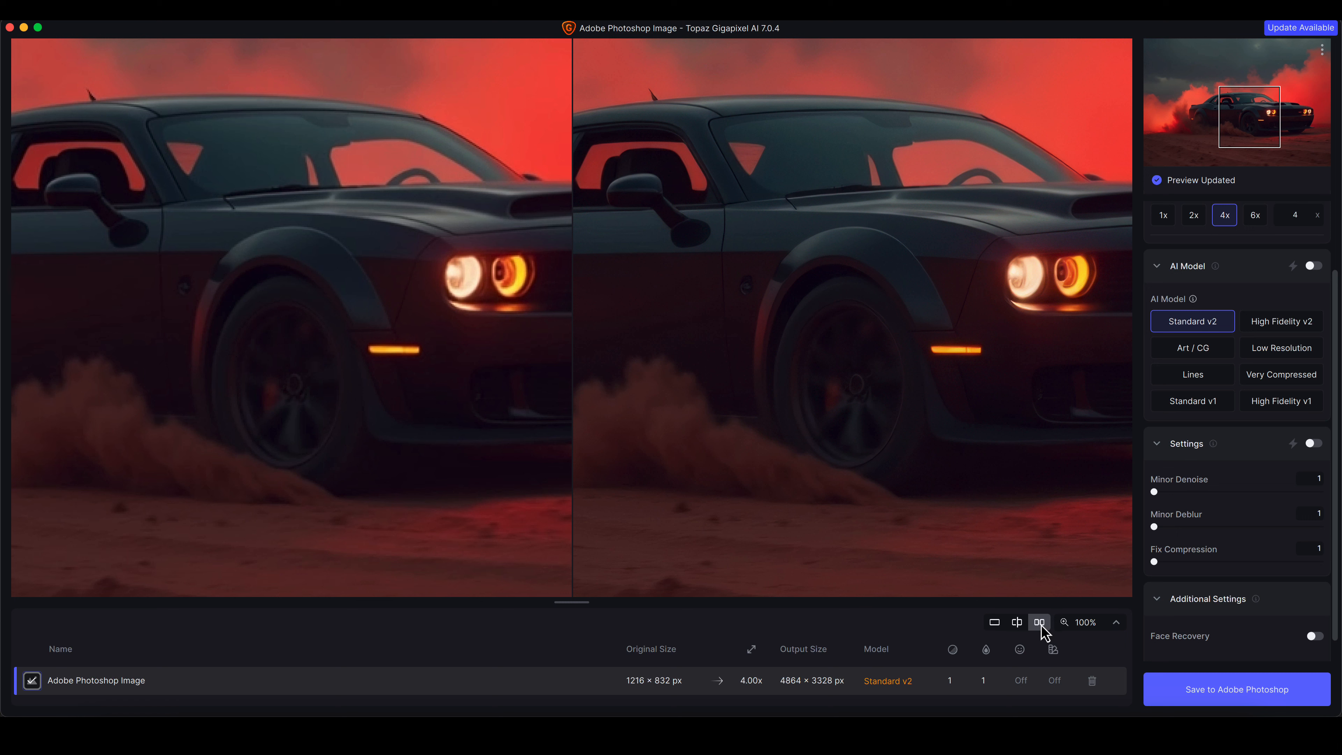
click(205, 20)
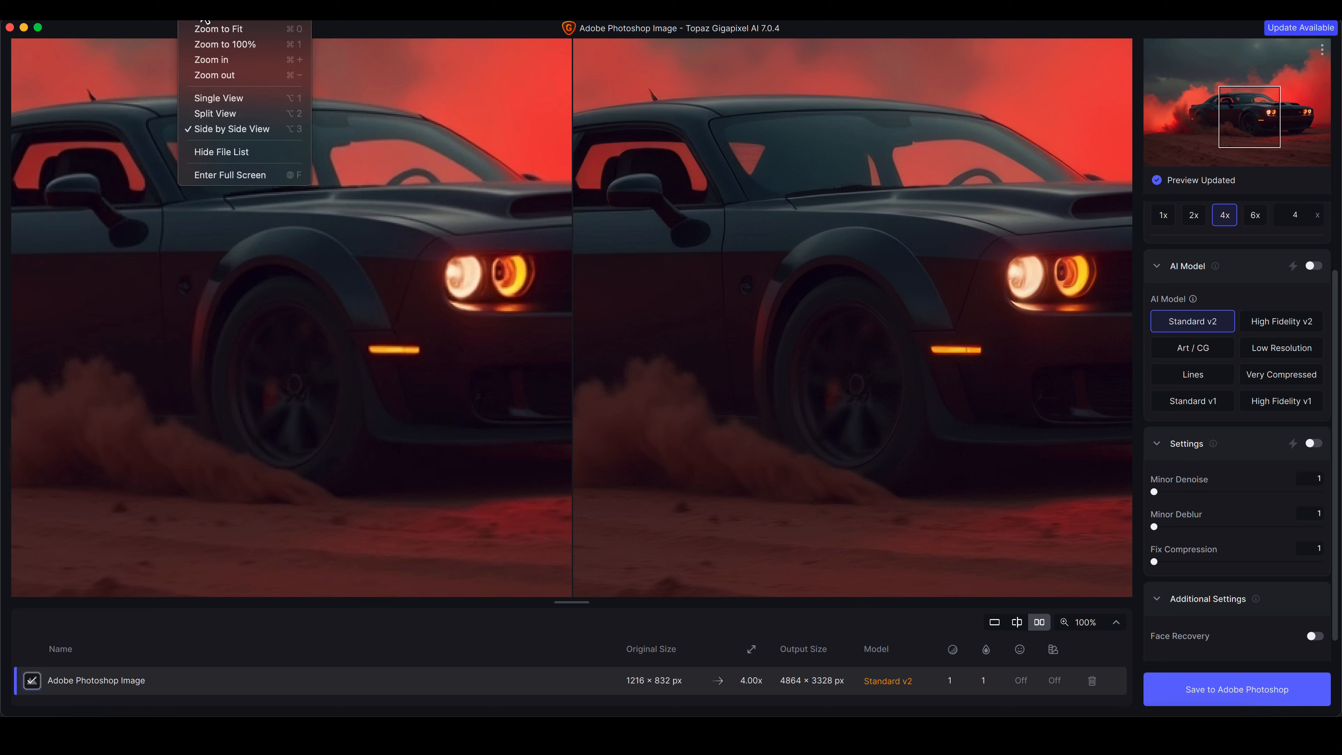
click(239, 134)
drag(1007, 351, 866, 353)
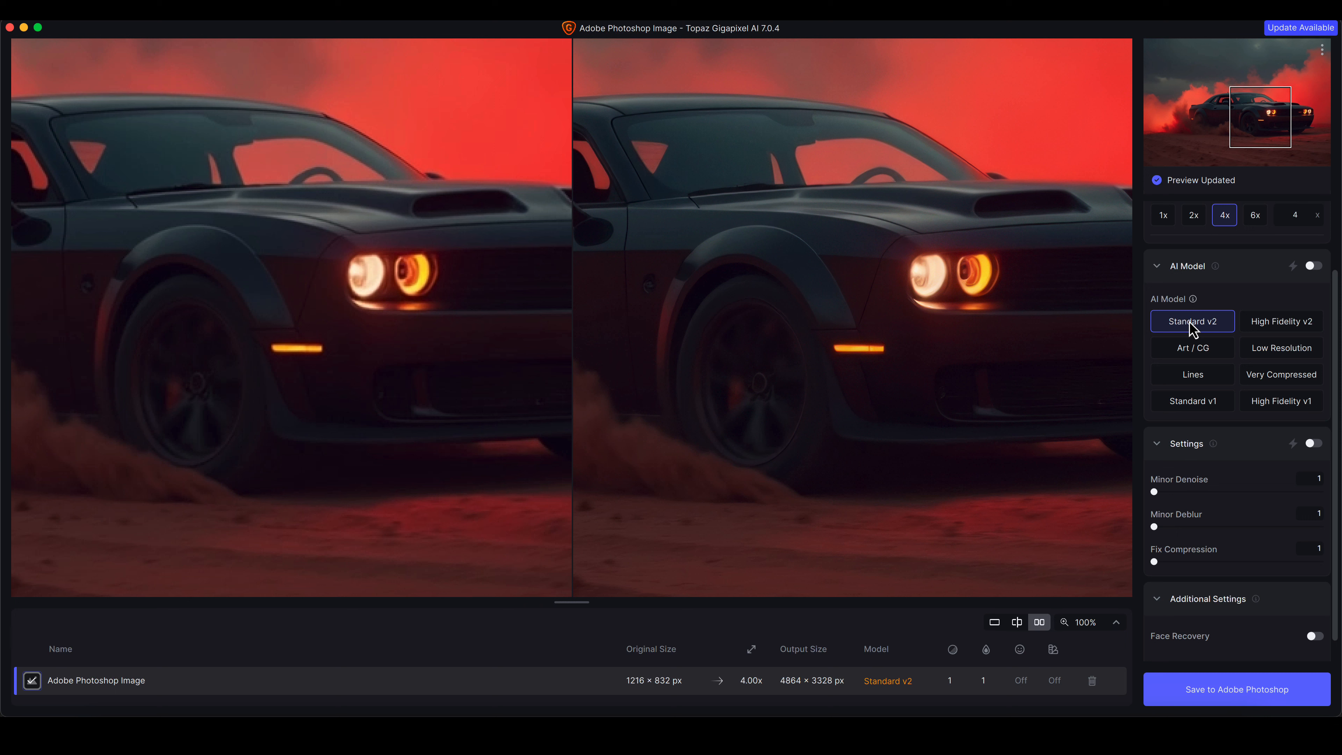
Compare the Standard v2 and High Fidelity v2 AI models in the side-by-side preview
click(1273, 326)
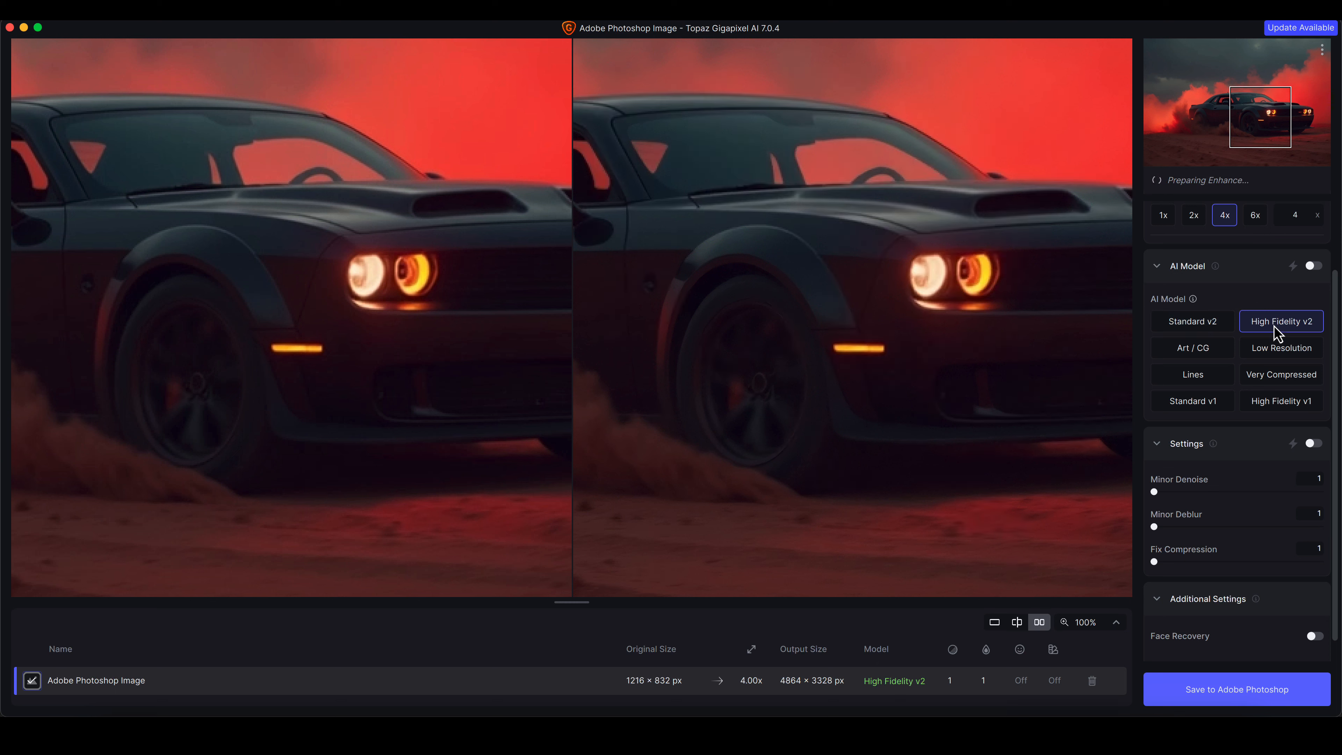
click(1202, 334)
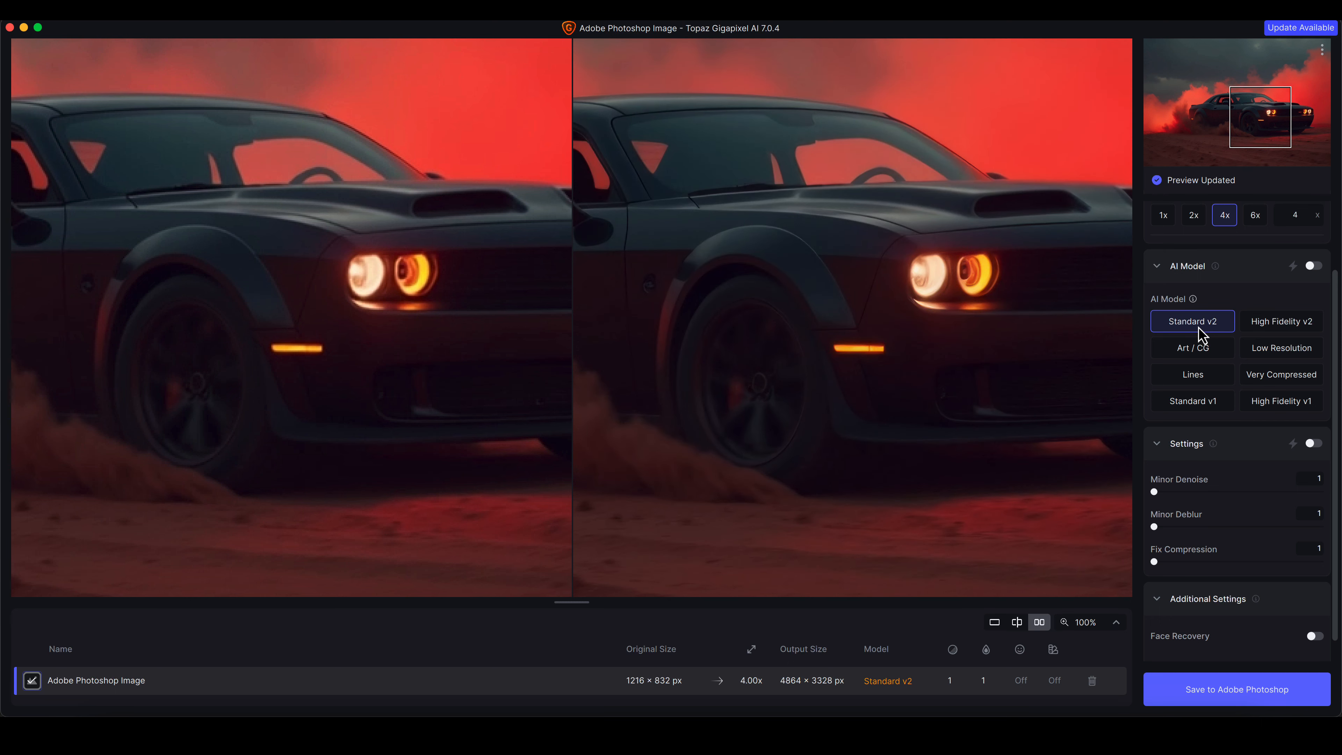
drag(761, 383, 958, 396)
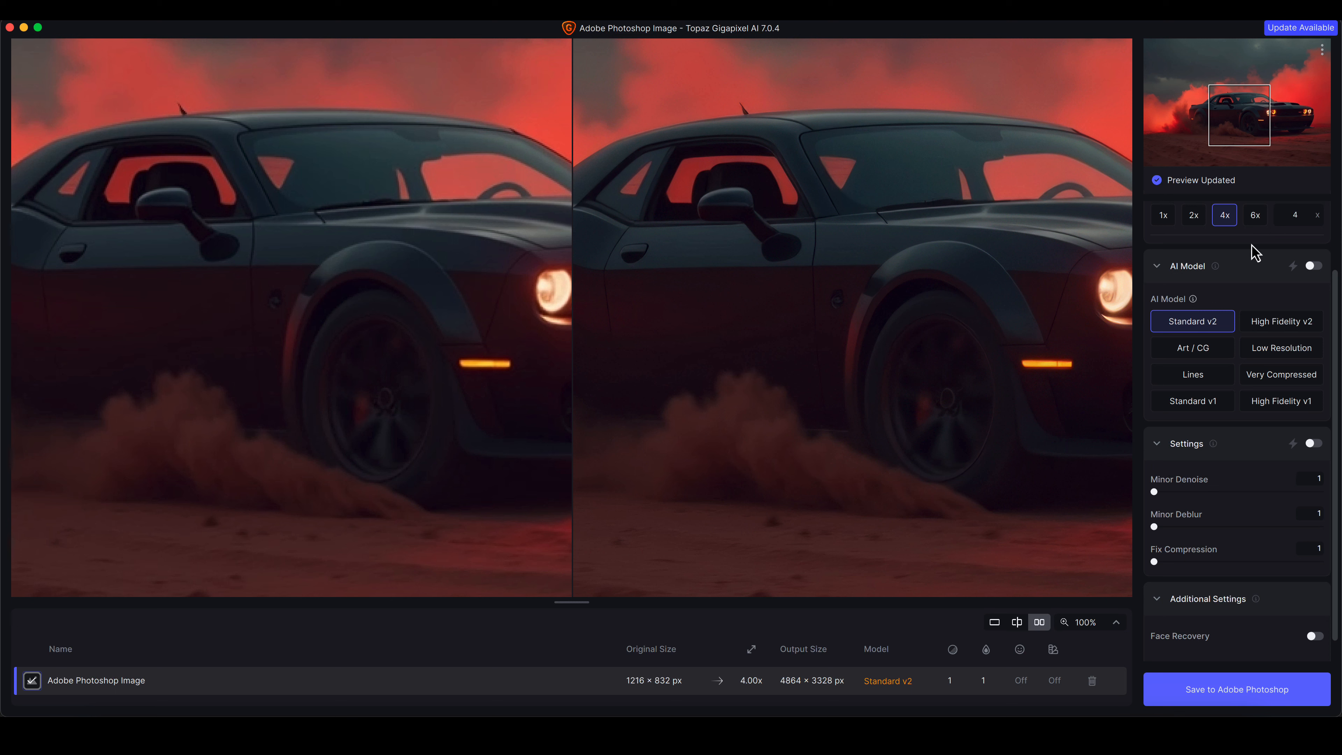
click(1291, 324)
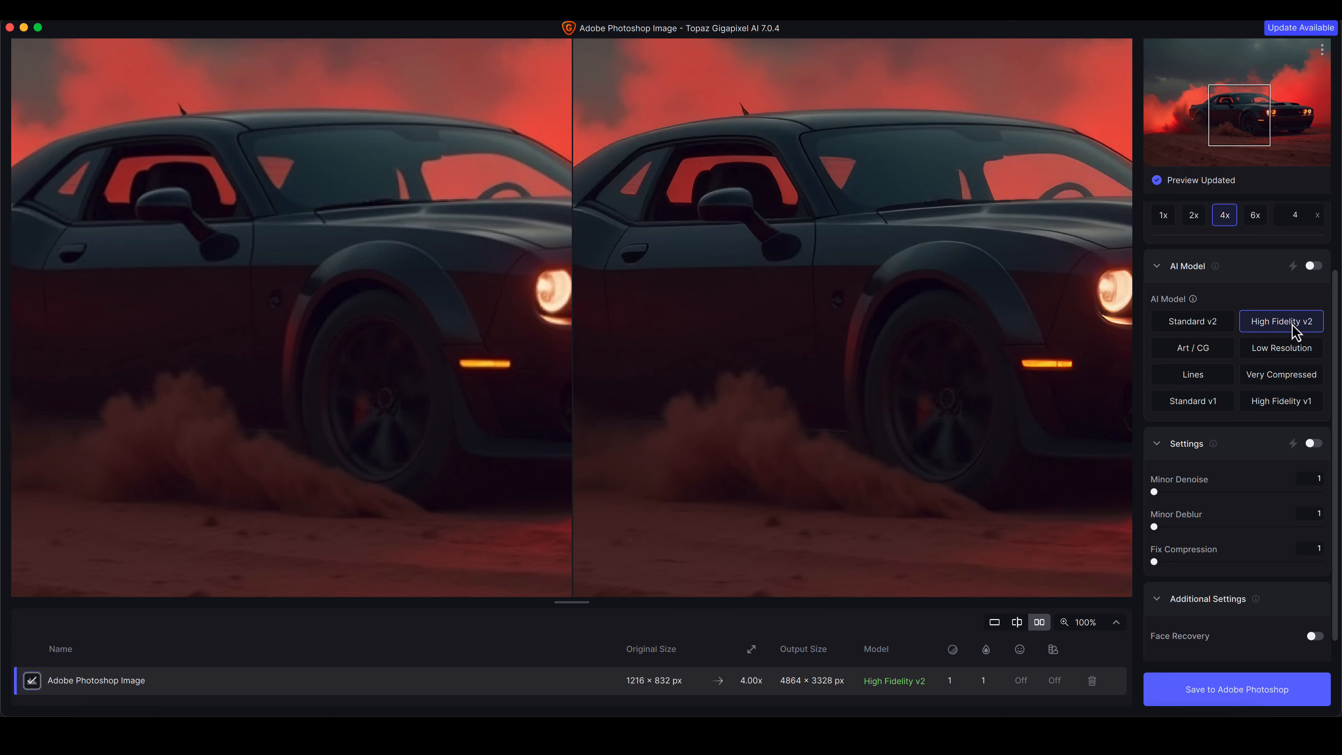
click(1206, 327)
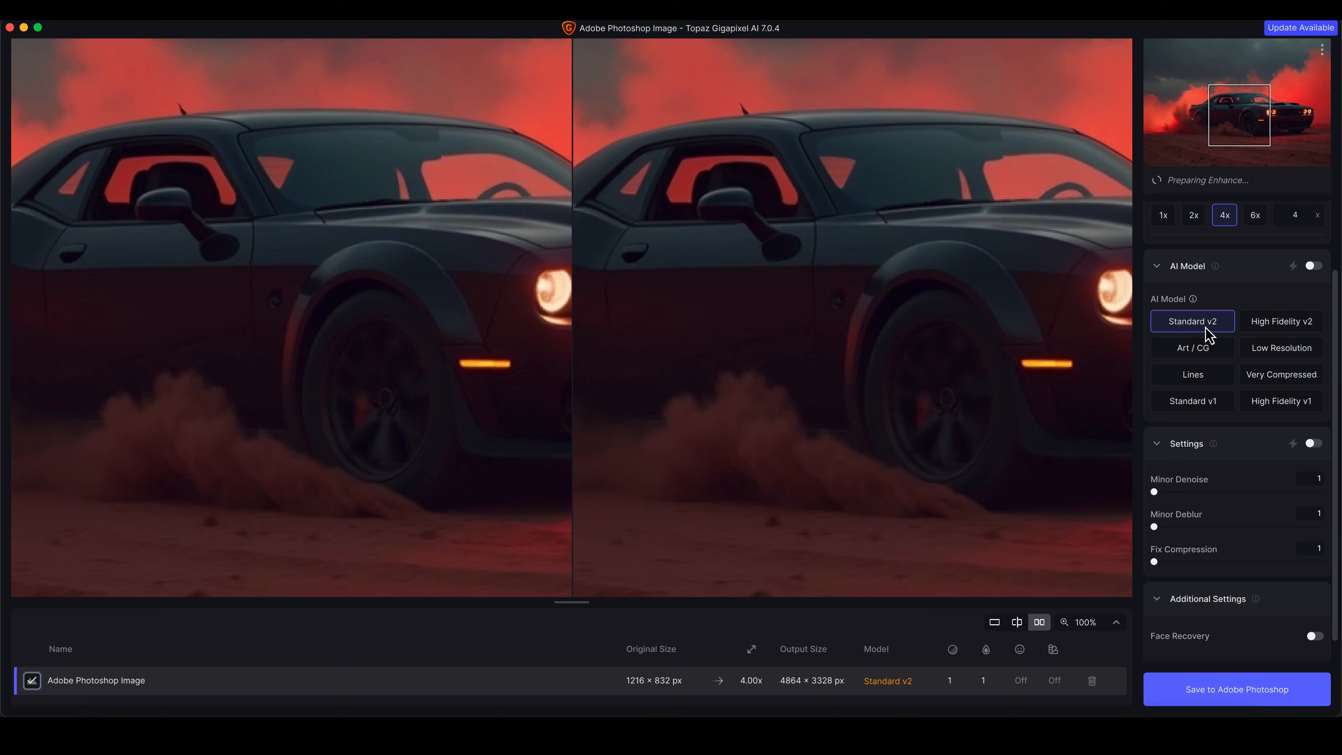
click(1275, 325)
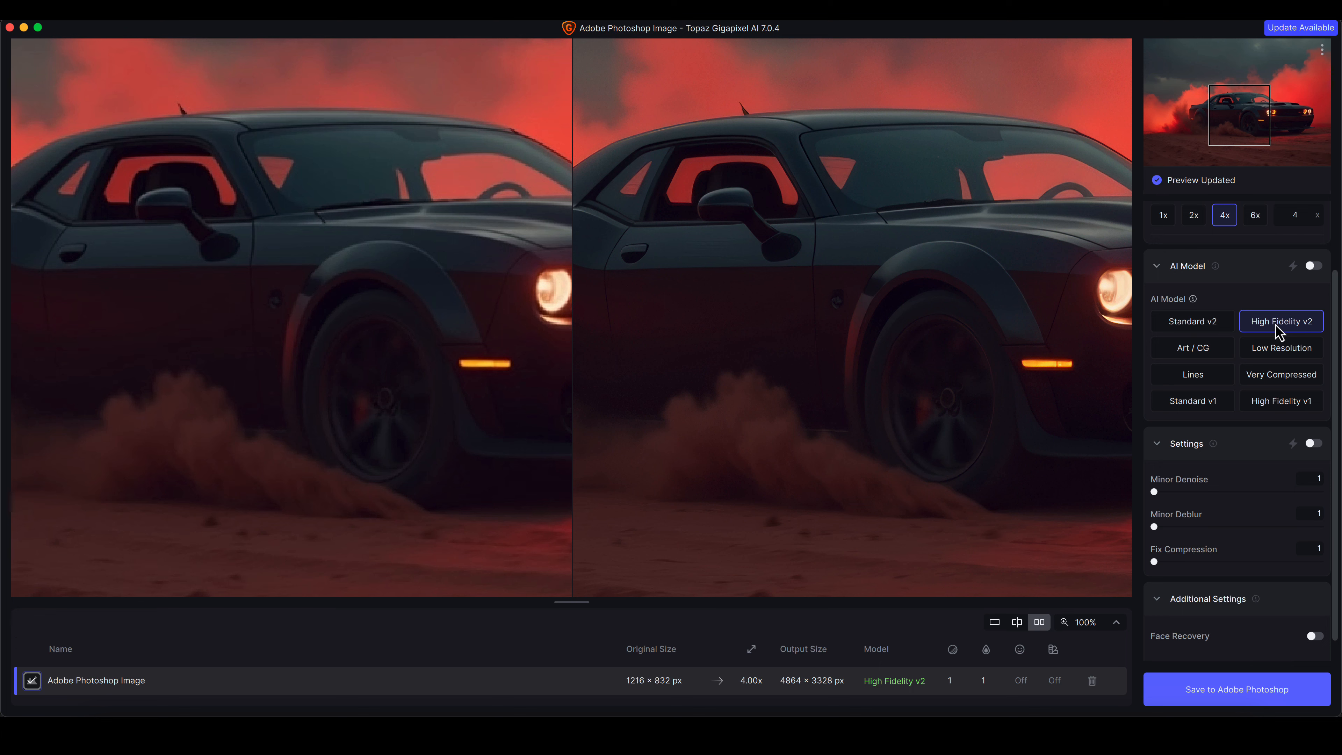
Zoom the preview to 200% and compare Standard v2 against High Fidelity v2 on the car's front
drag(1072, 210, 785, 263)
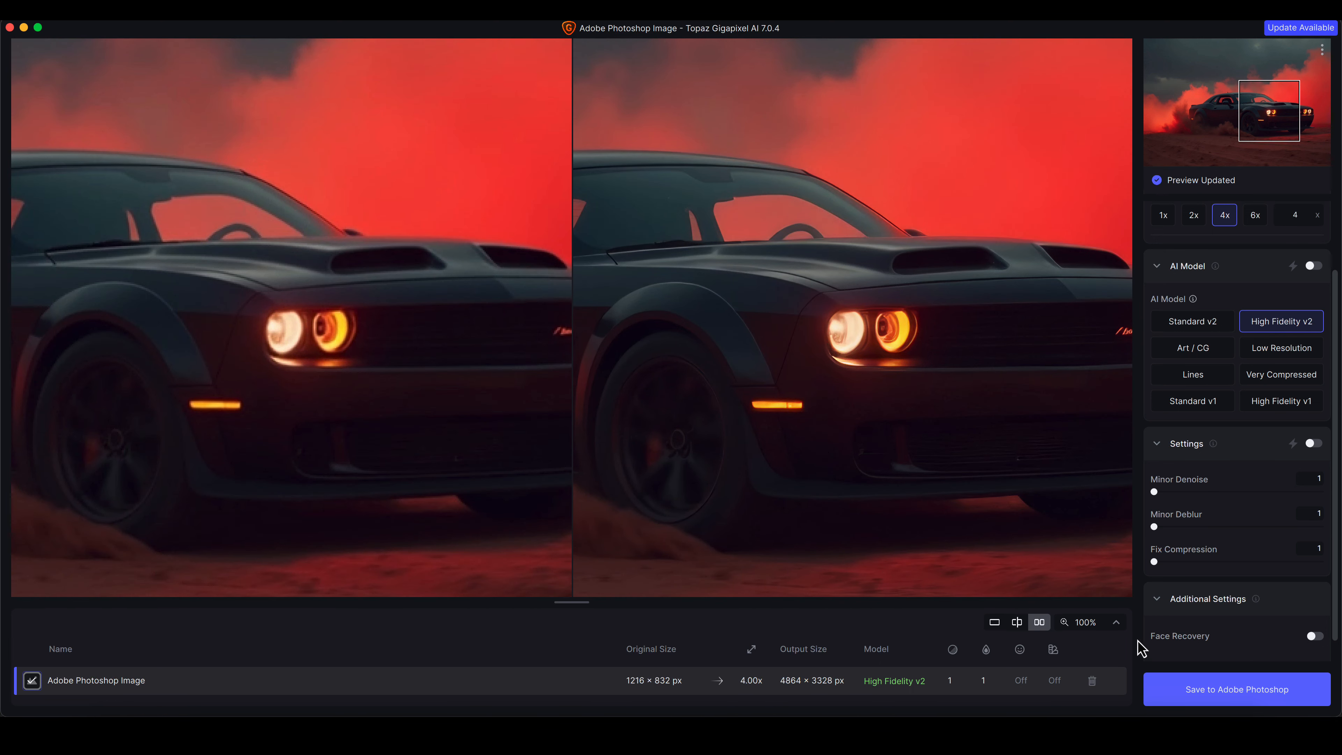
click(1119, 624)
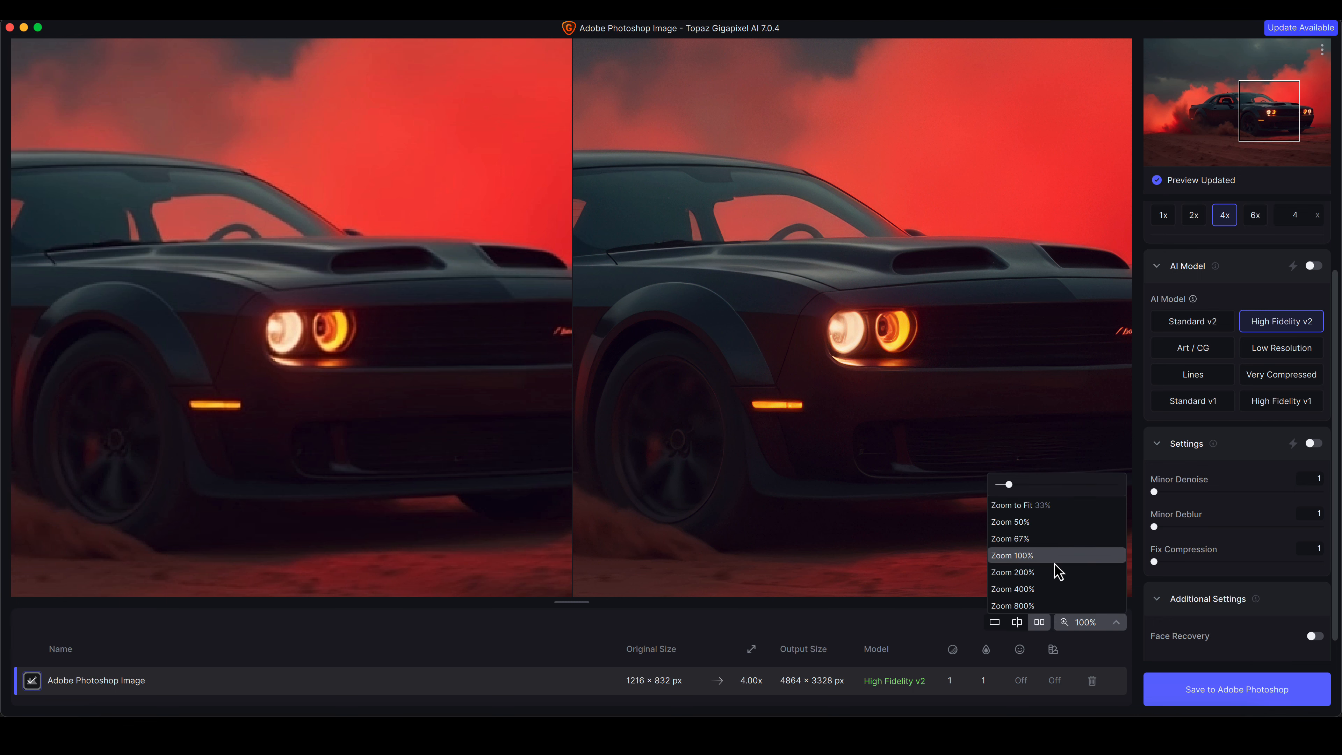
click(1055, 578)
drag(978, 317, 968, 445)
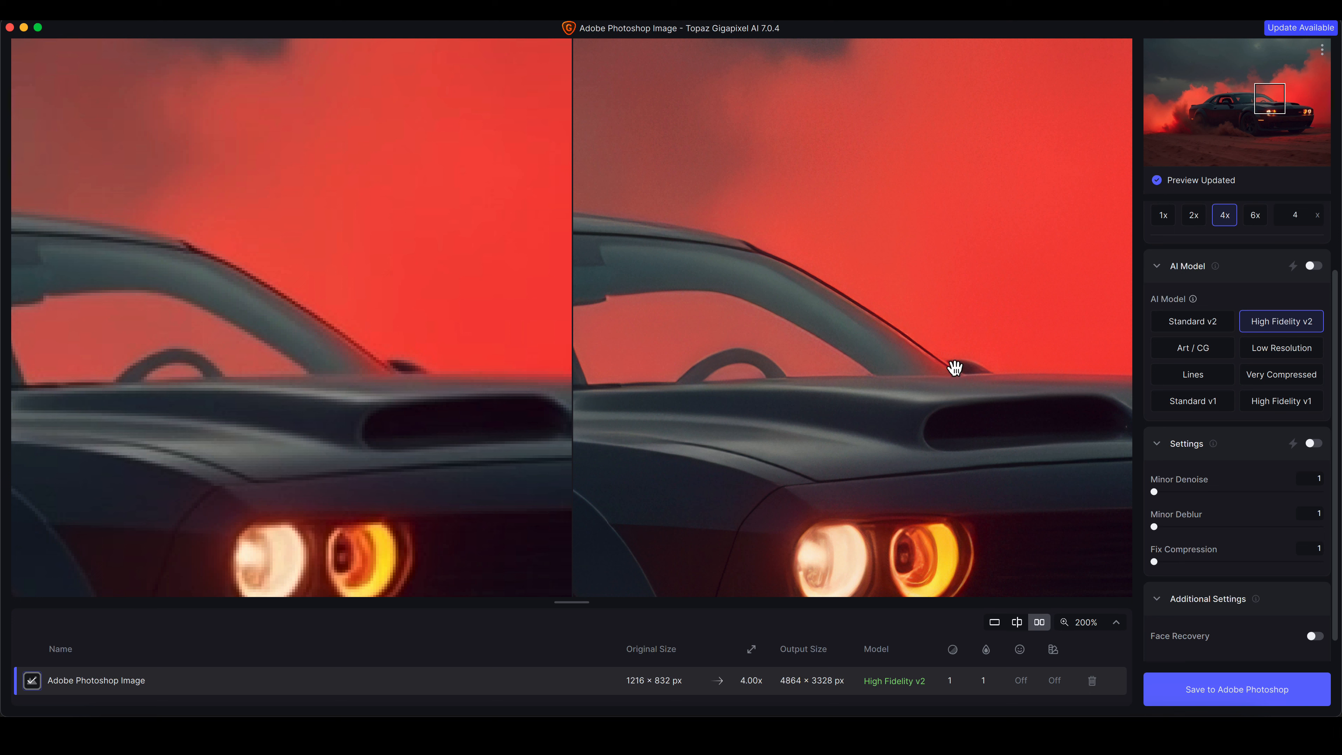
click(1197, 322)
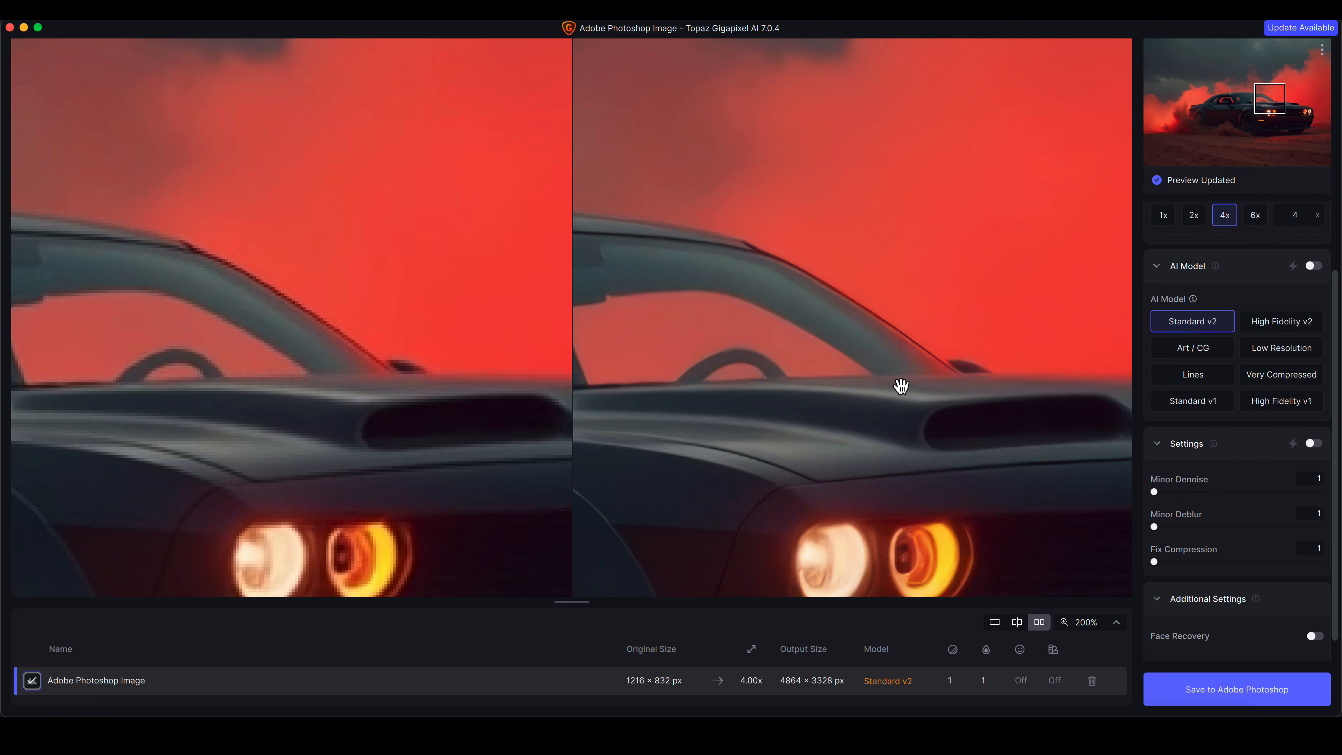
click(1276, 321)
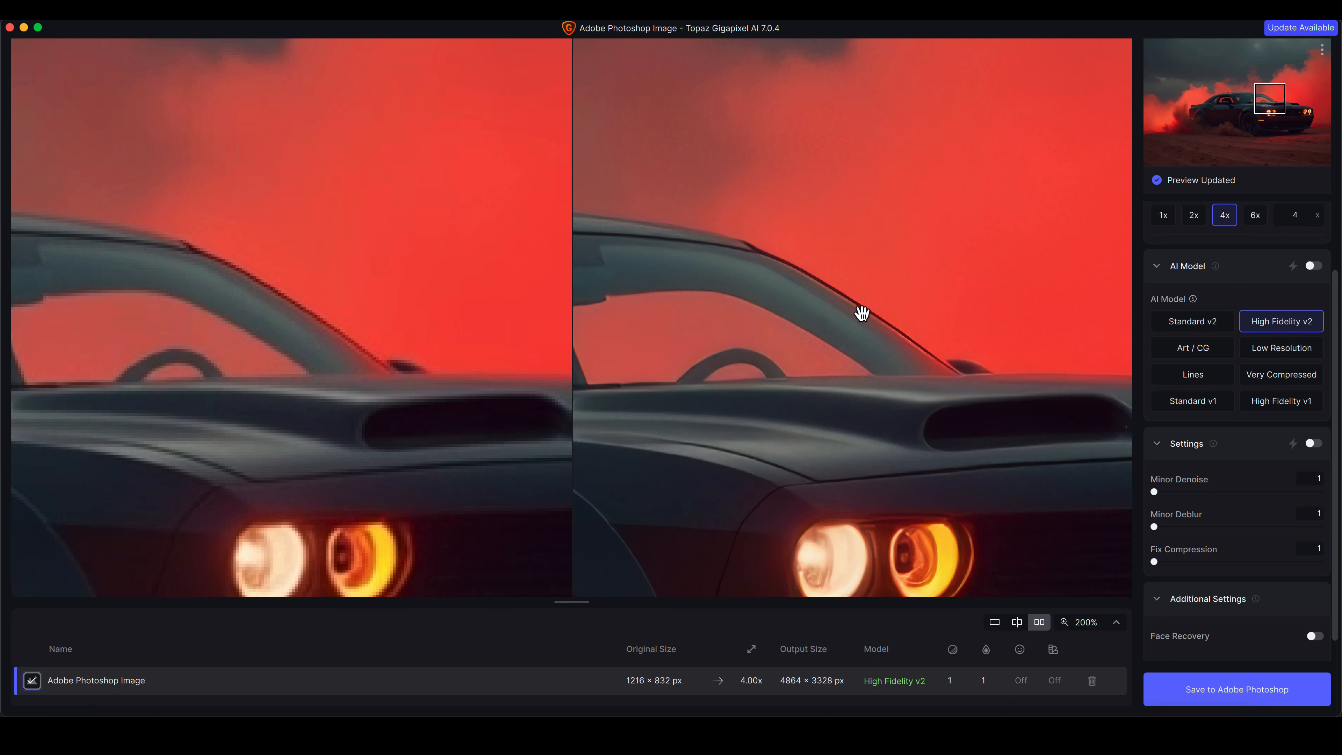
Examine the car's roofline and doors, then choose the Standard v2 AI model
drag(740, 330, 1009, 318)
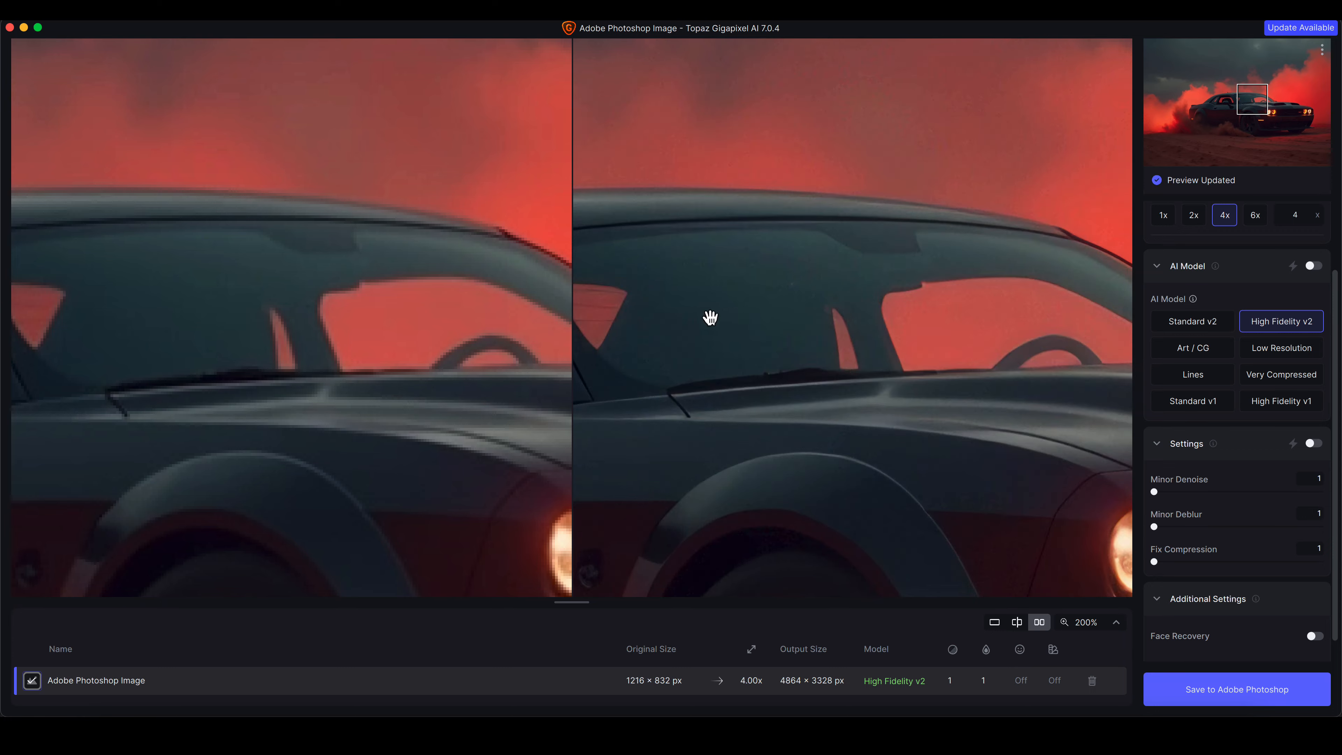
drag(710, 318, 854, 311)
drag(692, 330, 940, 309)
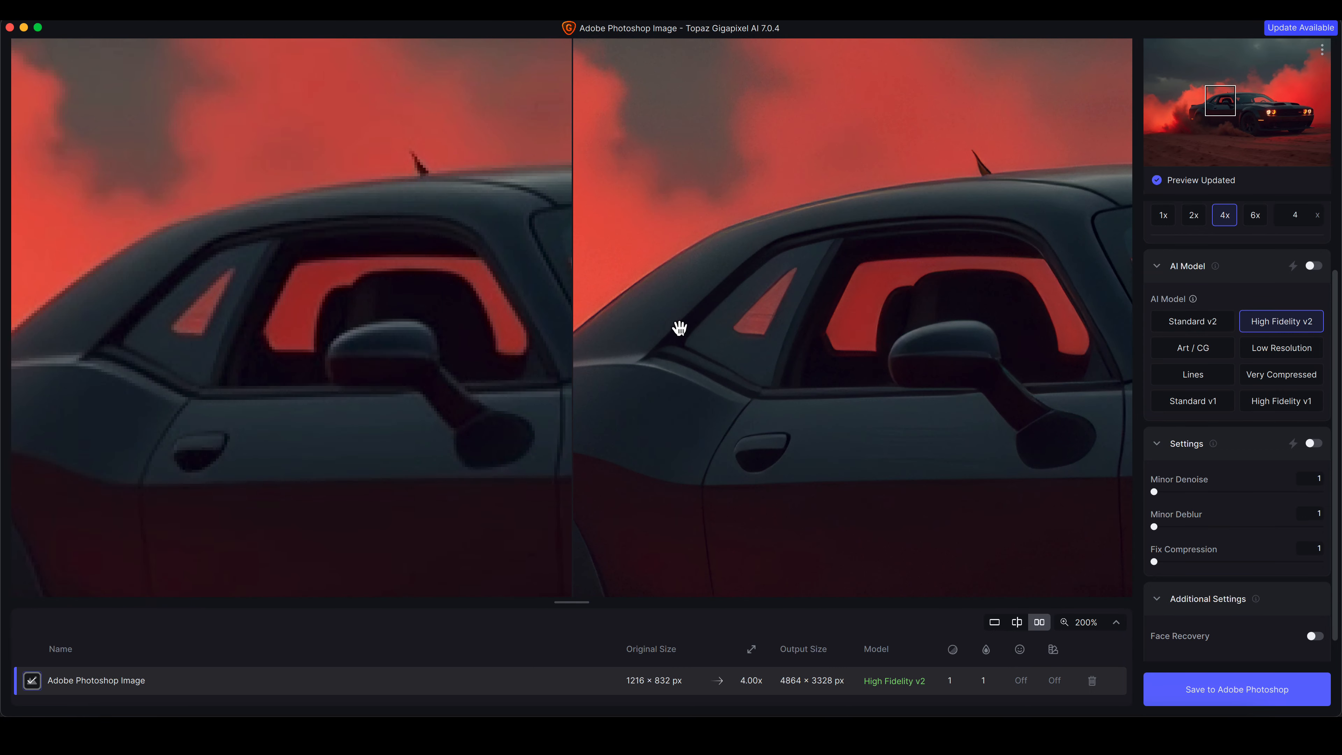
drag(679, 328, 947, 300)
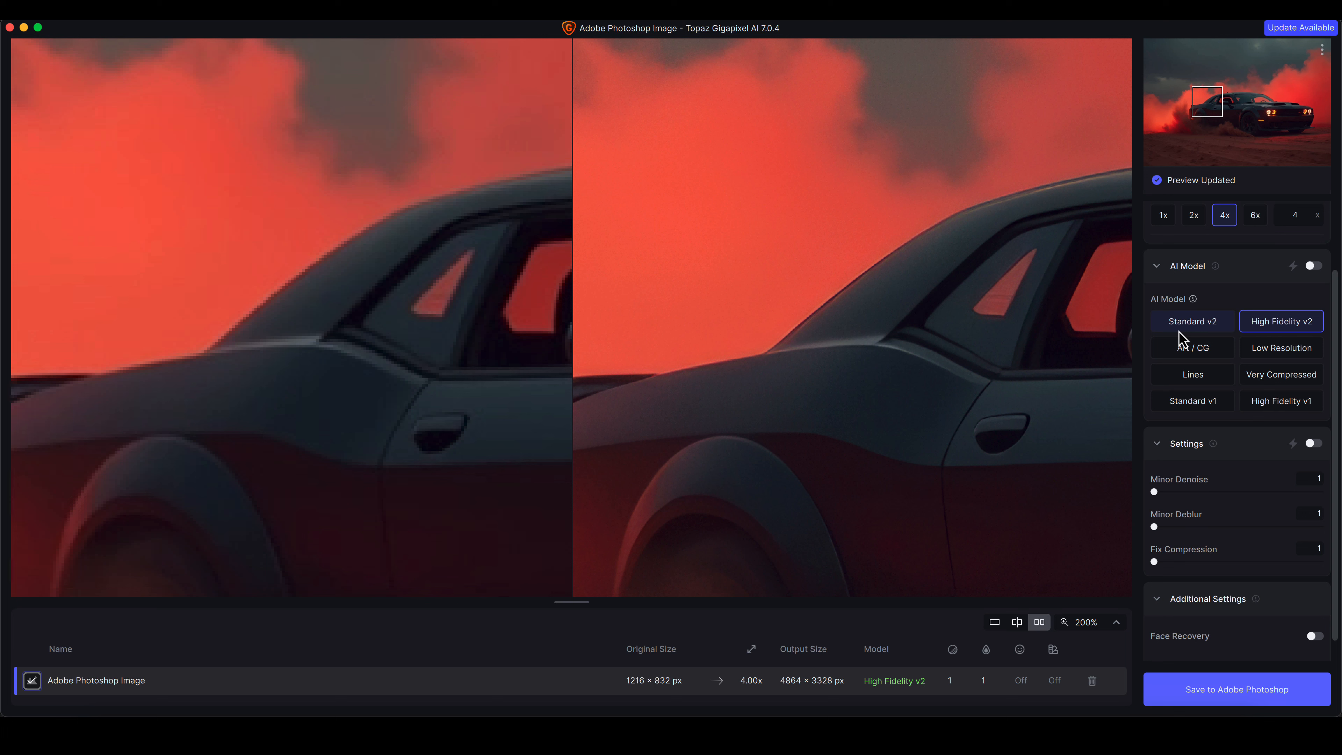
click(1185, 325)
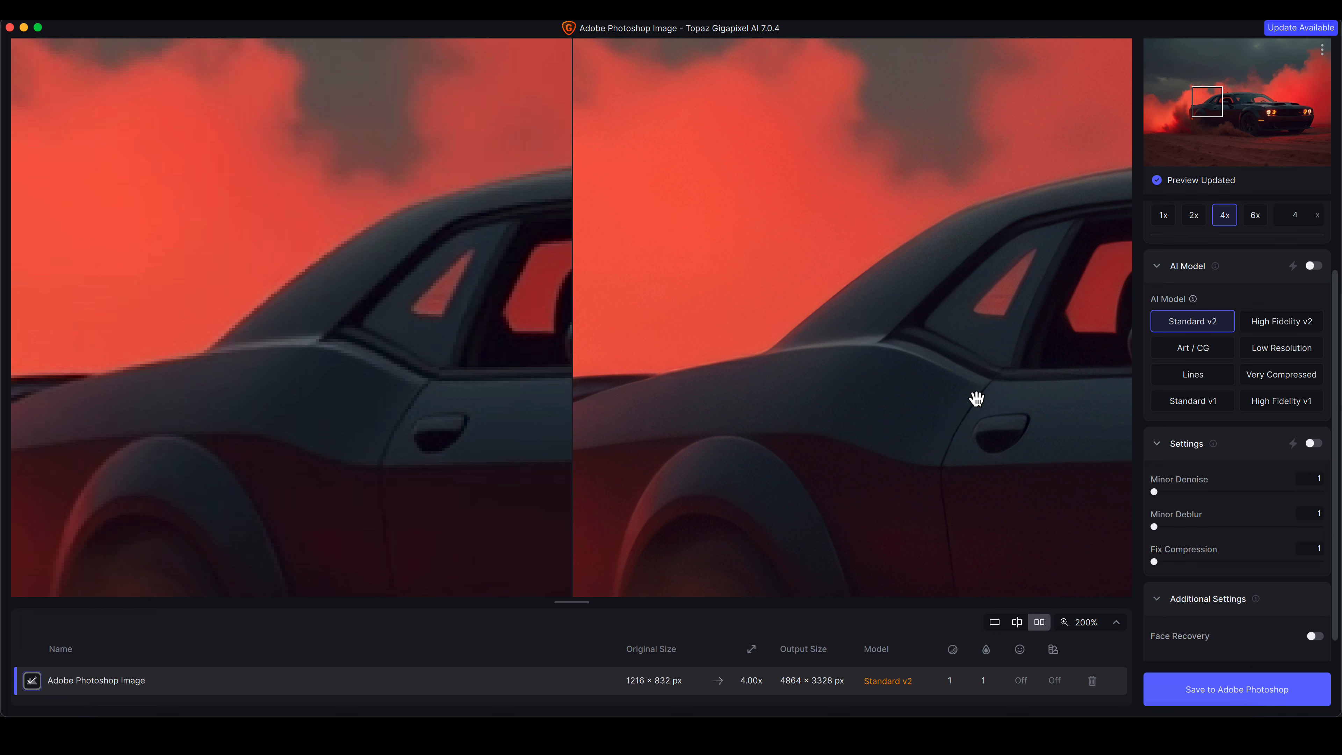
drag(1016, 441, 947, 384)
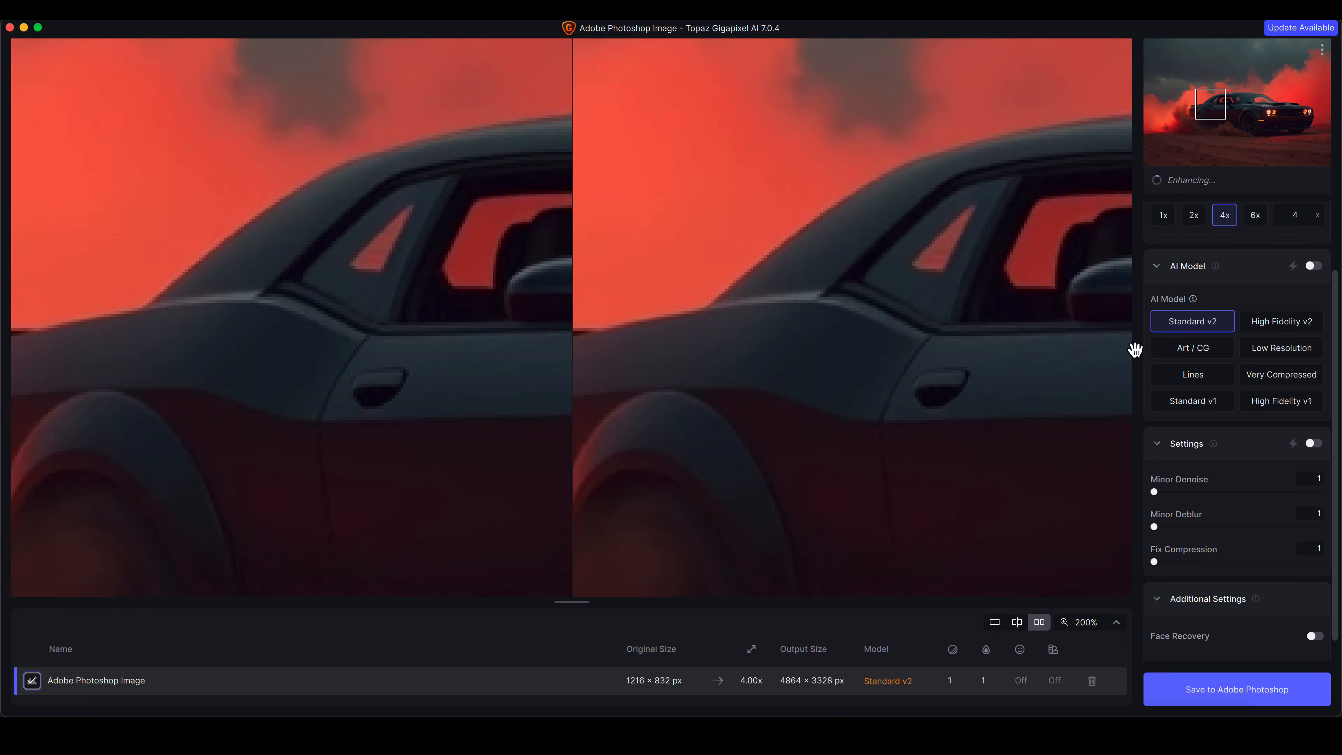
Switch the preview to single view at 100% zoom
click(994, 622)
drag(980, 455, 644, 336)
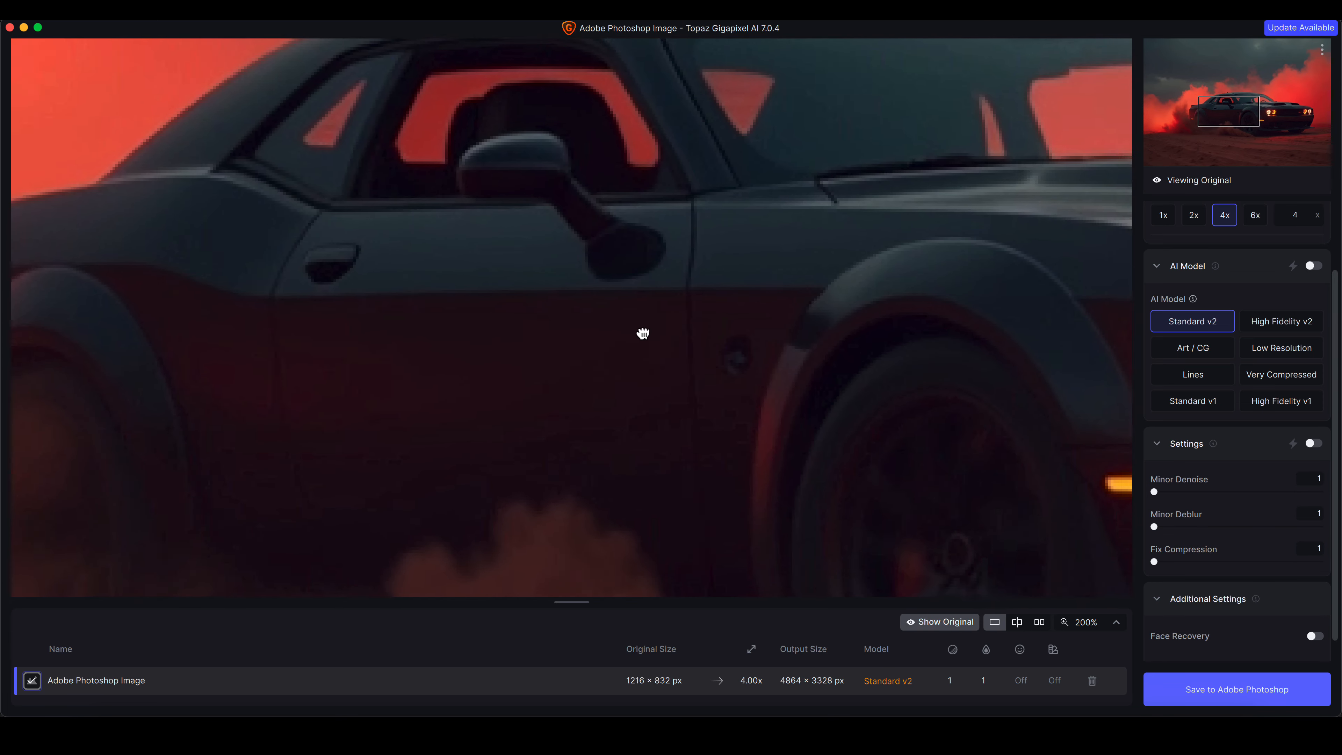
click(1116, 622)
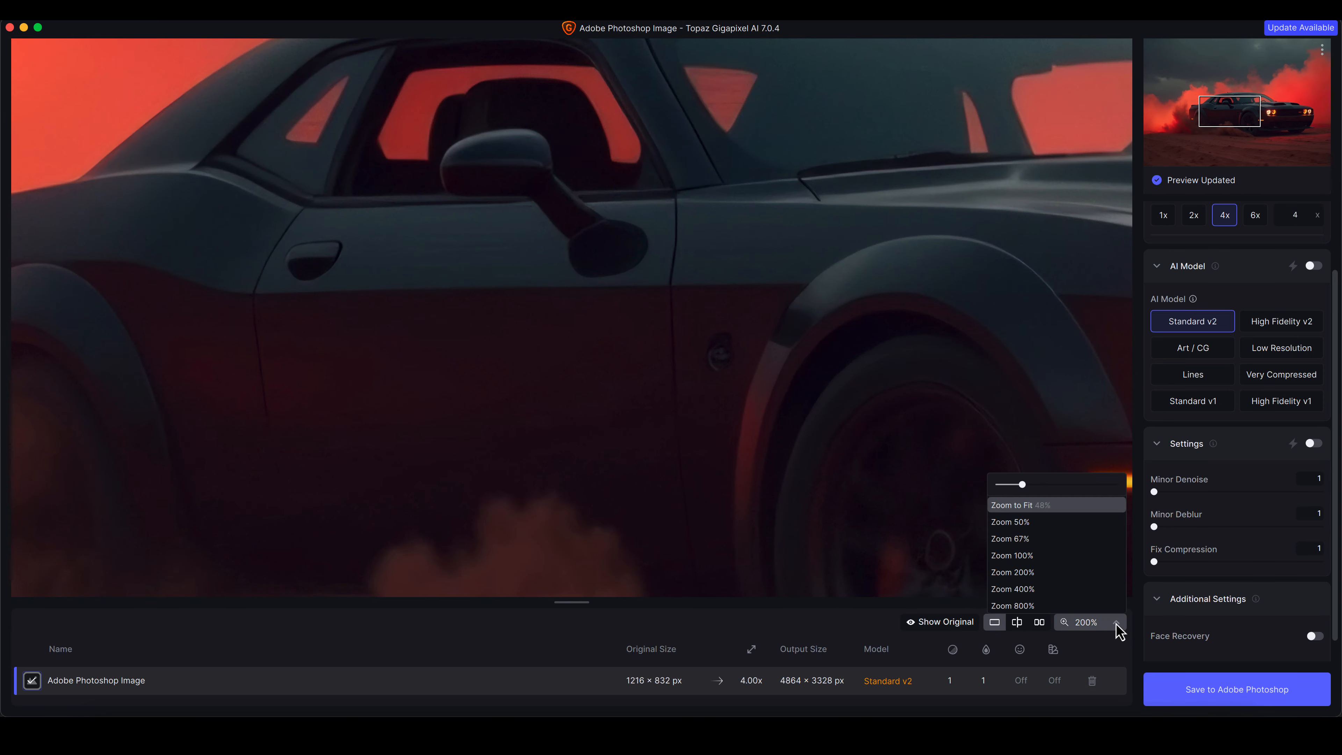
click(1064, 555)
drag(995, 413, 791, 375)
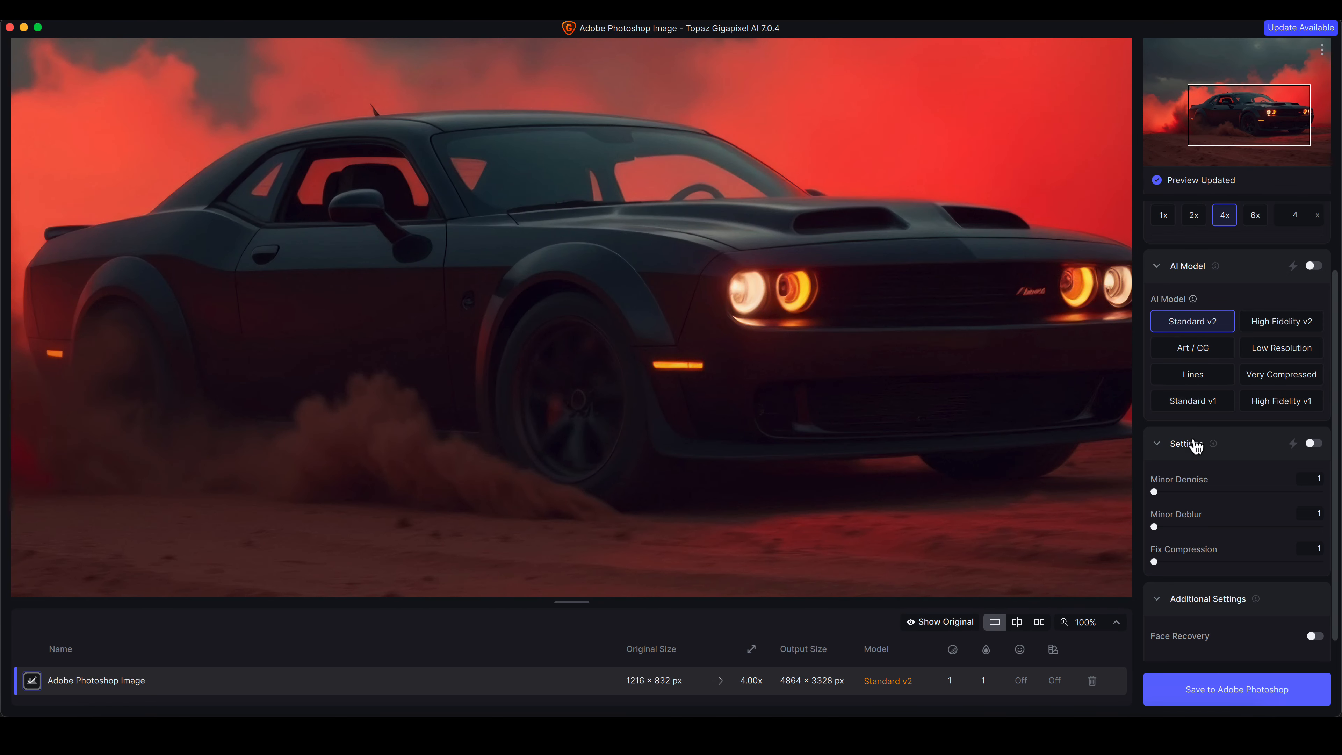
Set Fix Compression to 11
scroll(1199, 444, down, 1)
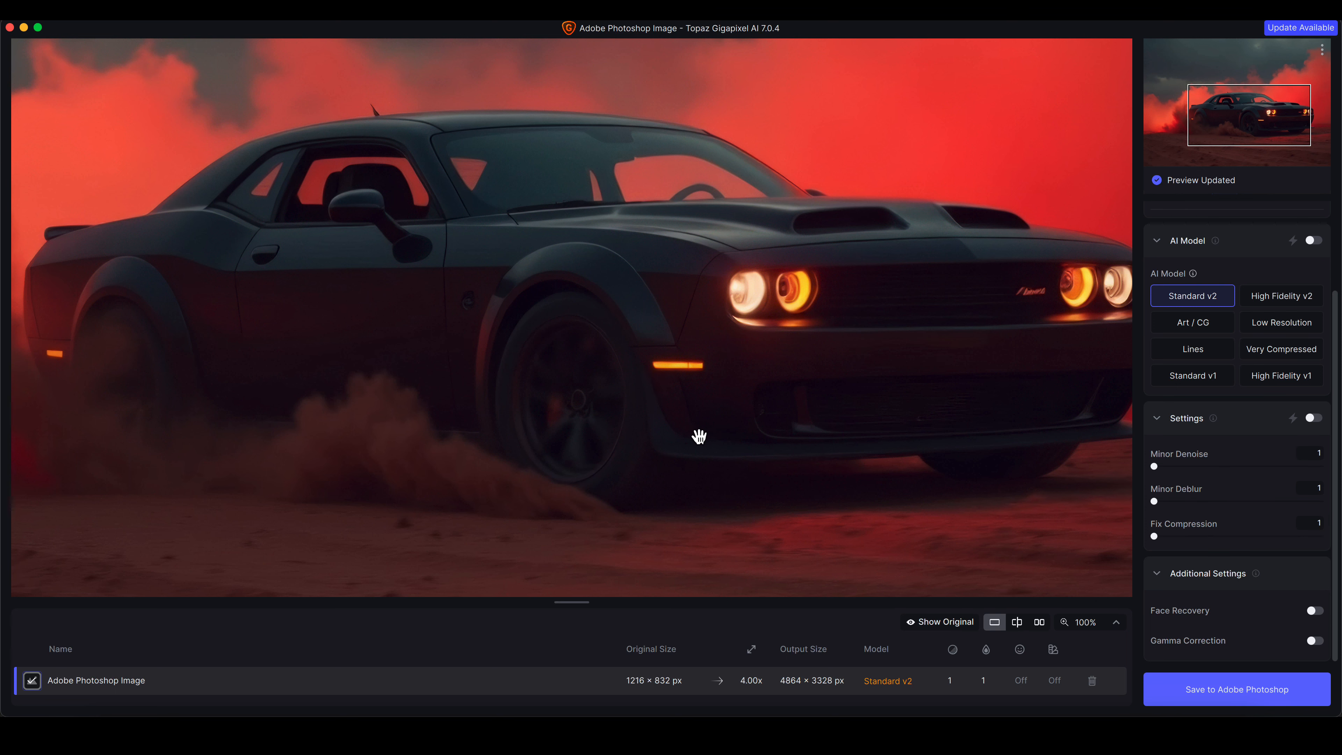
drag(607, 422, 674, 421)
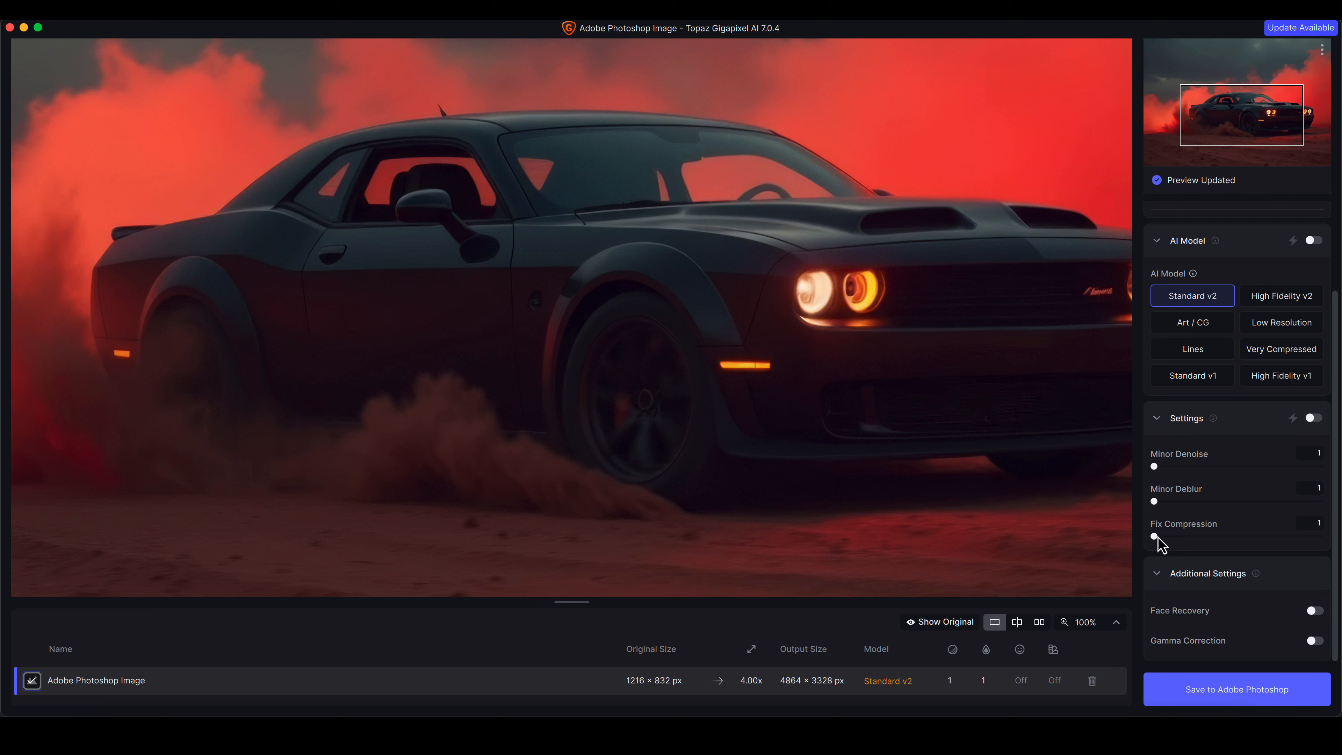
mouse_move(1156, 536)
mouse_down()
mouse_move(1228, 537)
mouse_move(1171, 537)
mouse_up()
drag(351, 276, 567, 321)
click(544, 297)
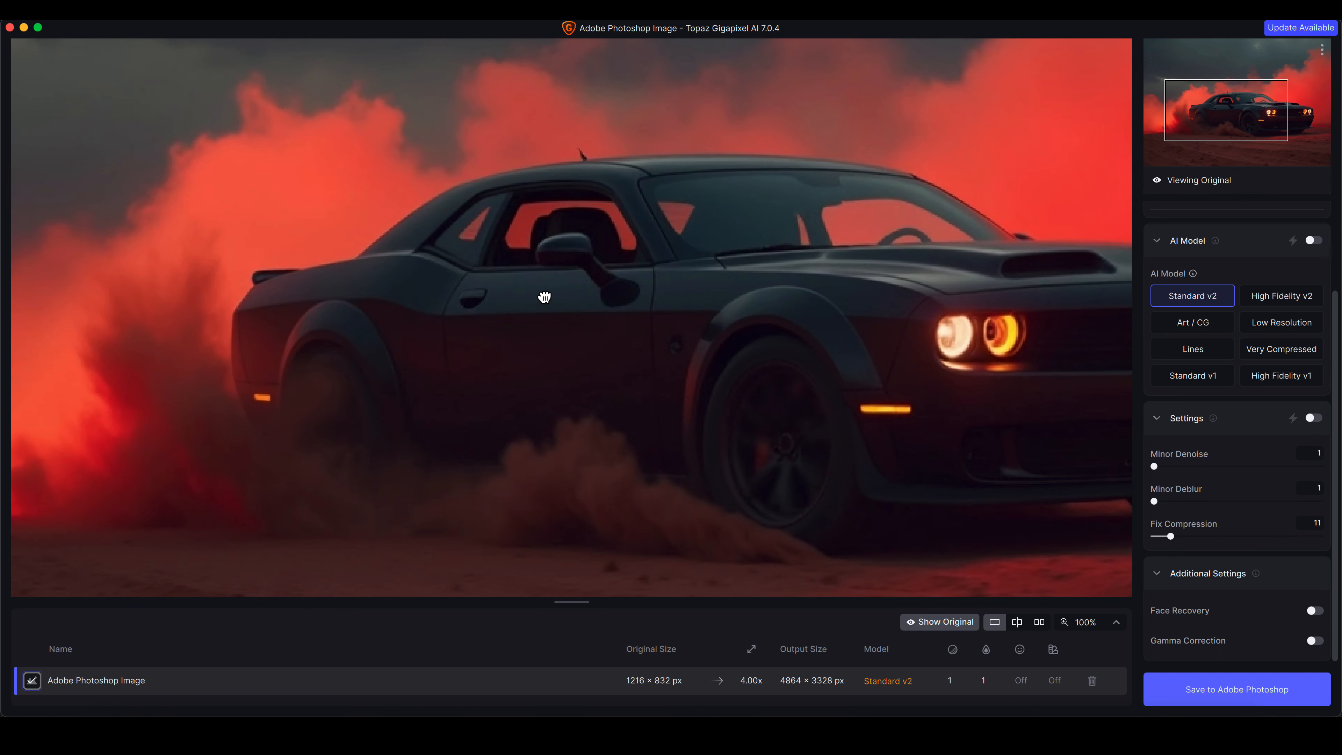
click(607, 356)
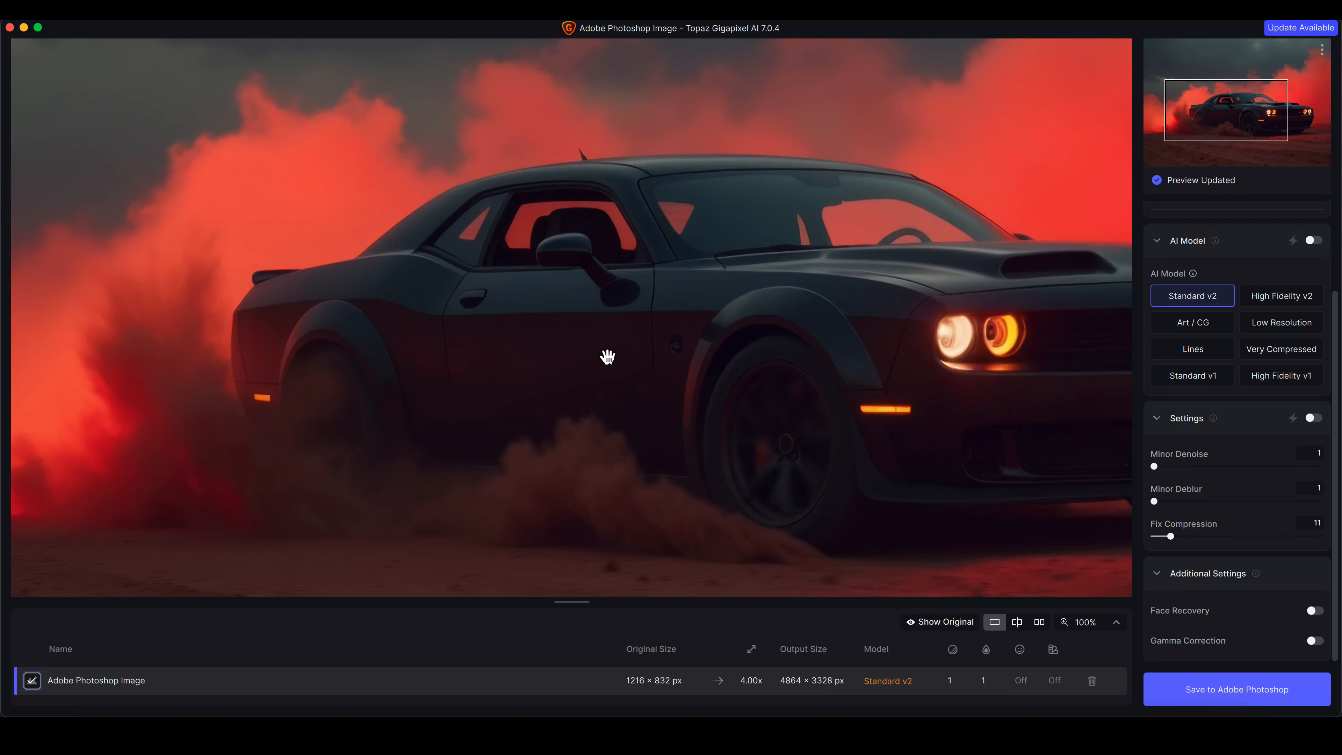
Zoom to 200% and compare the enhanced preview with the original on the car's door
click(1114, 624)
click(1034, 575)
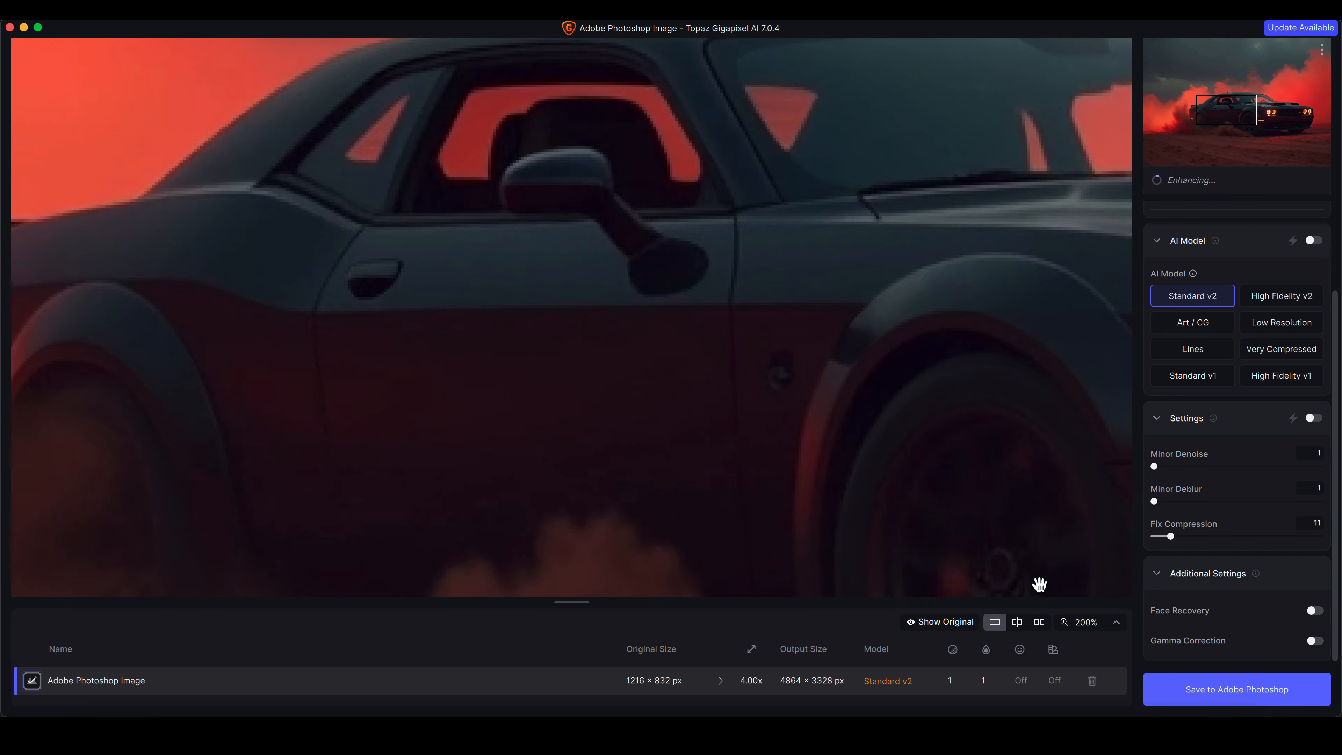
click(655, 371)
drag(654, 372, 684, 336)
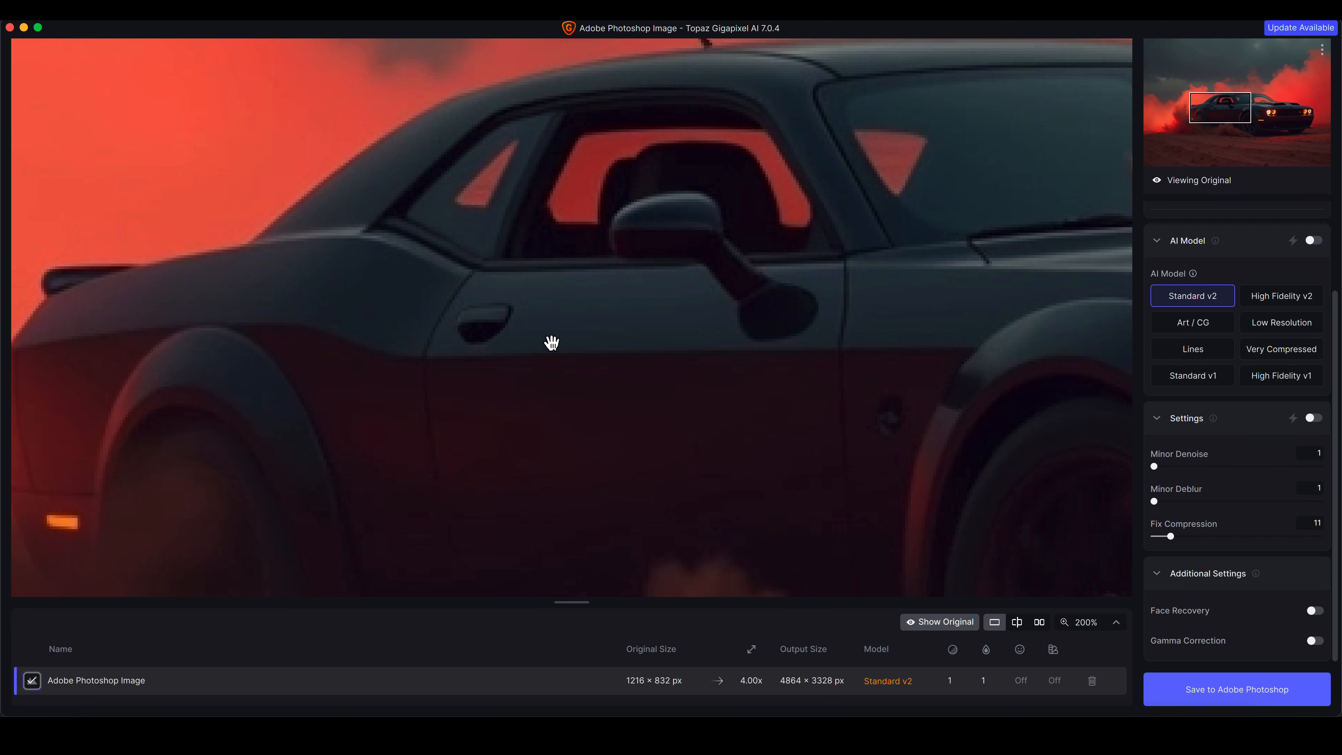
drag(519, 316, 531, 307)
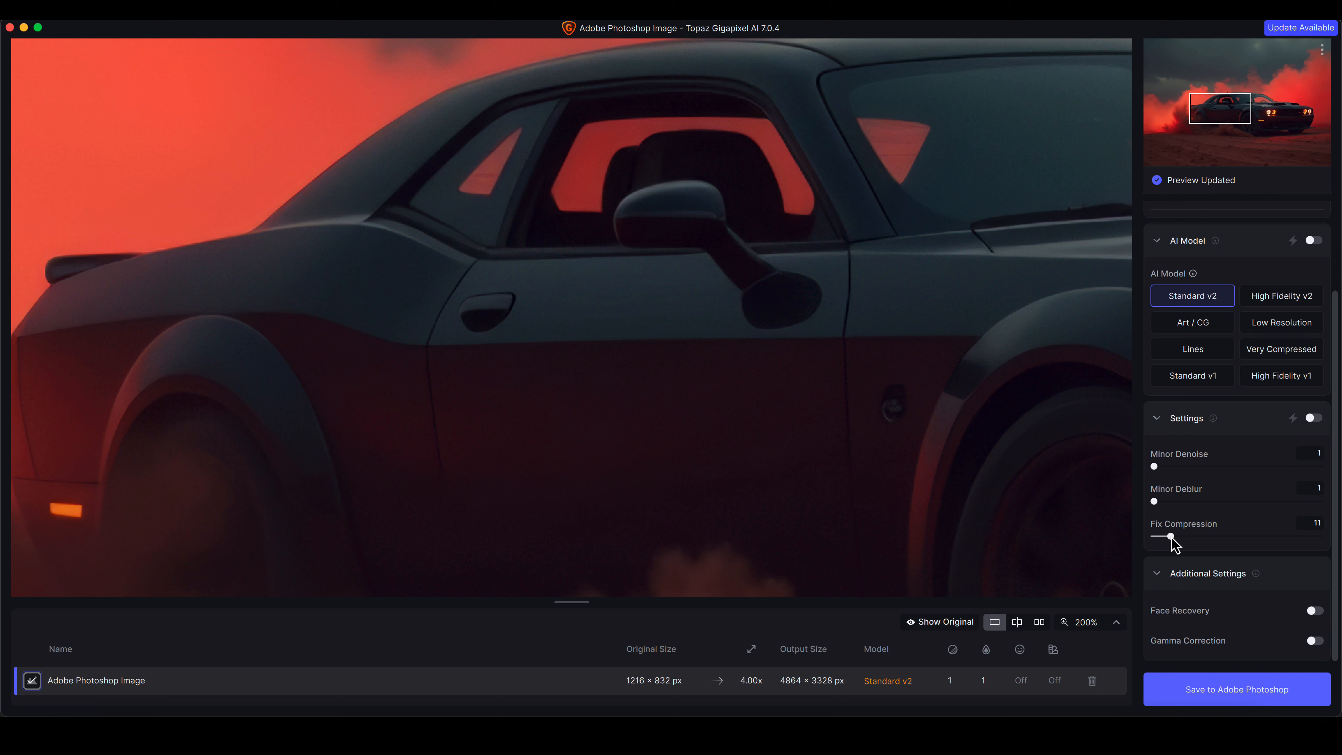
Set Fix Compression to 37
drag(1171, 536, 1215, 538)
drag(590, 323, 594, 327)
drag(882, 386, 632, 347)
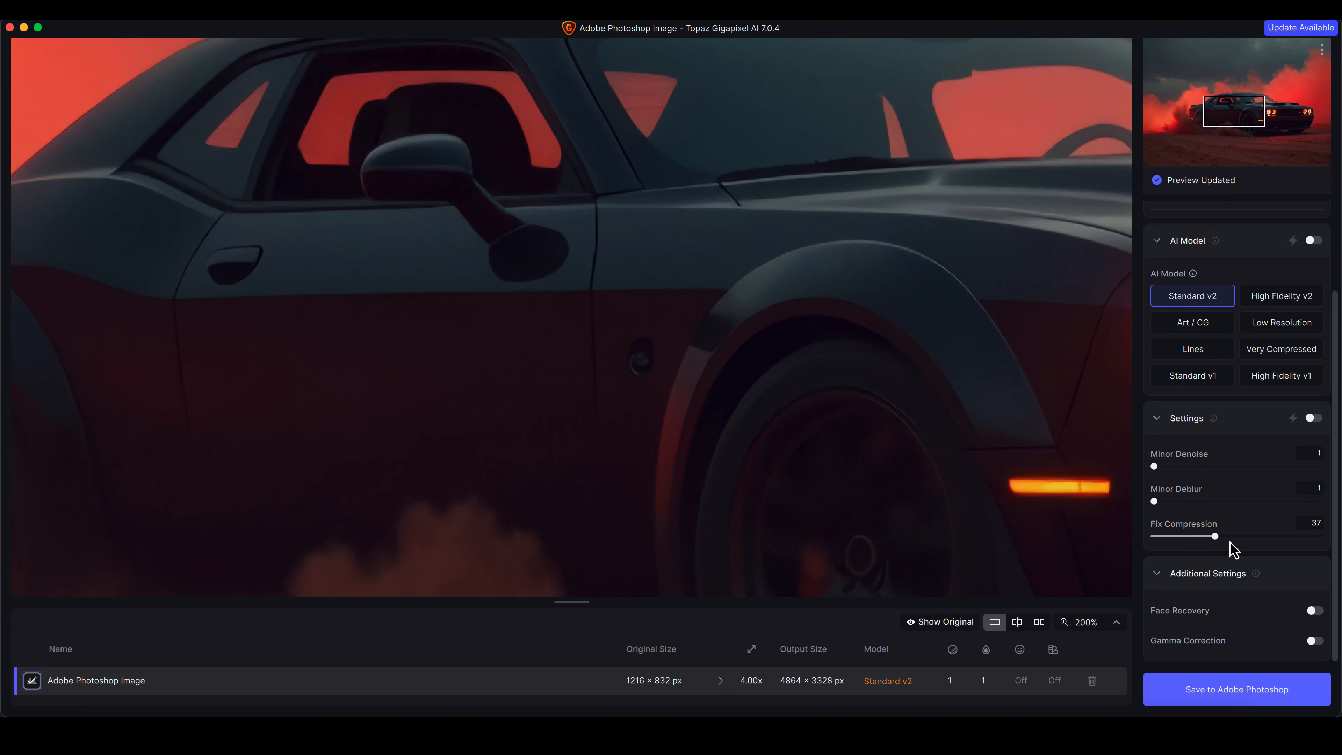
drag(977, 372, 978, 373)
drag(1028, 317, 1029, 318)
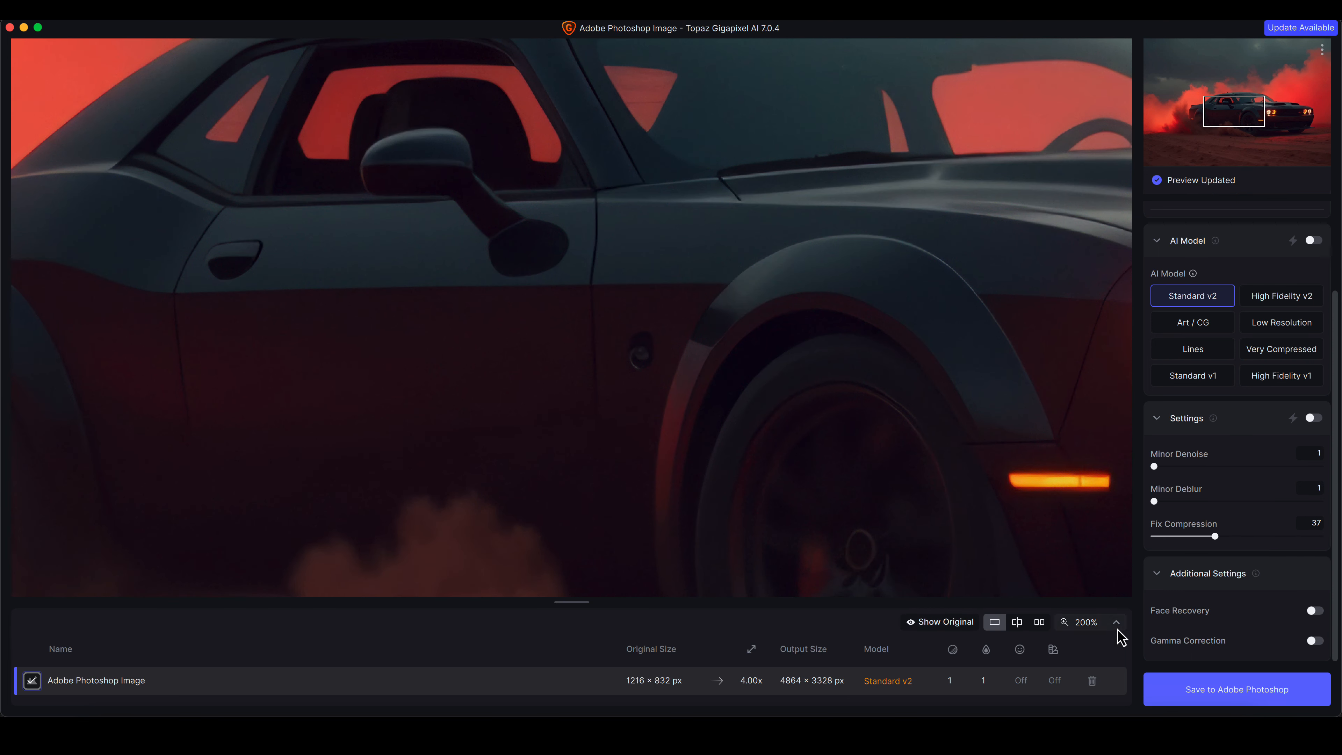
Zoom back to 100% and set Minor Deblur to 12
click(1113, 626)
click(1010, 555)
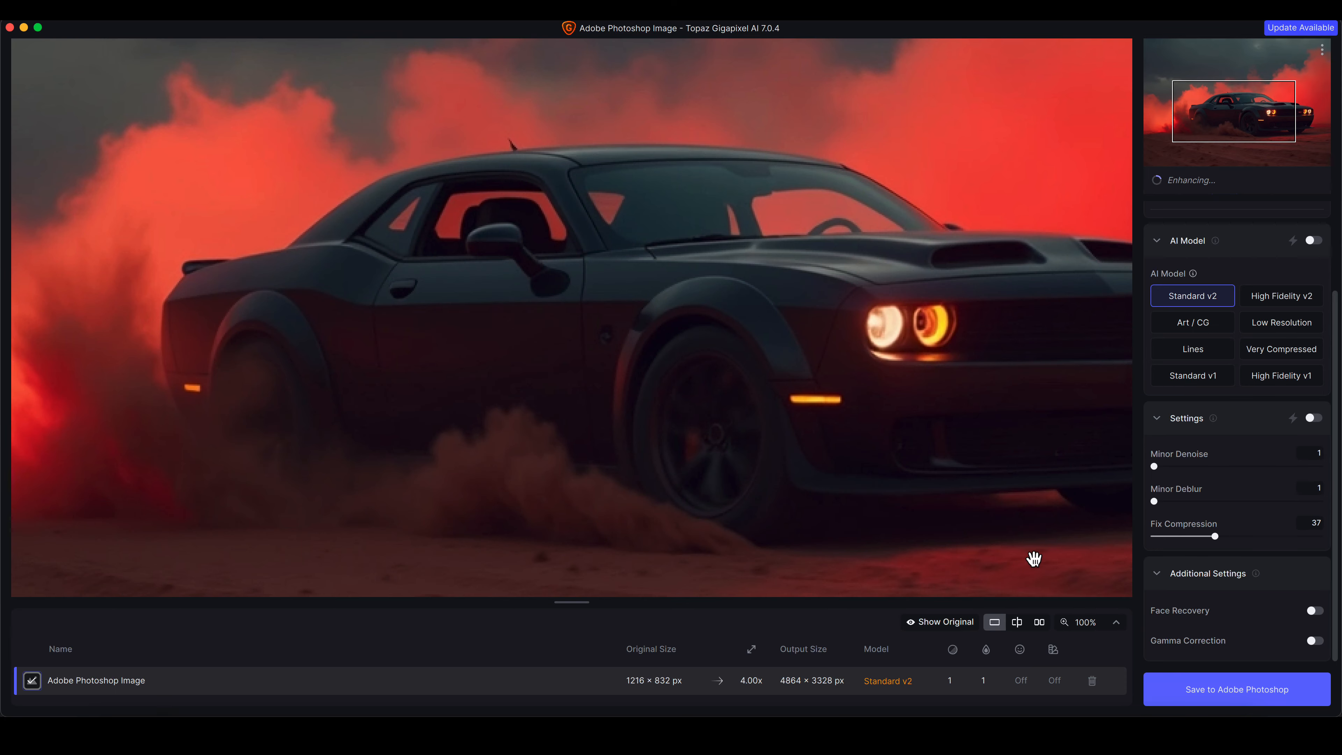
drag(998, 479, 839, 461)
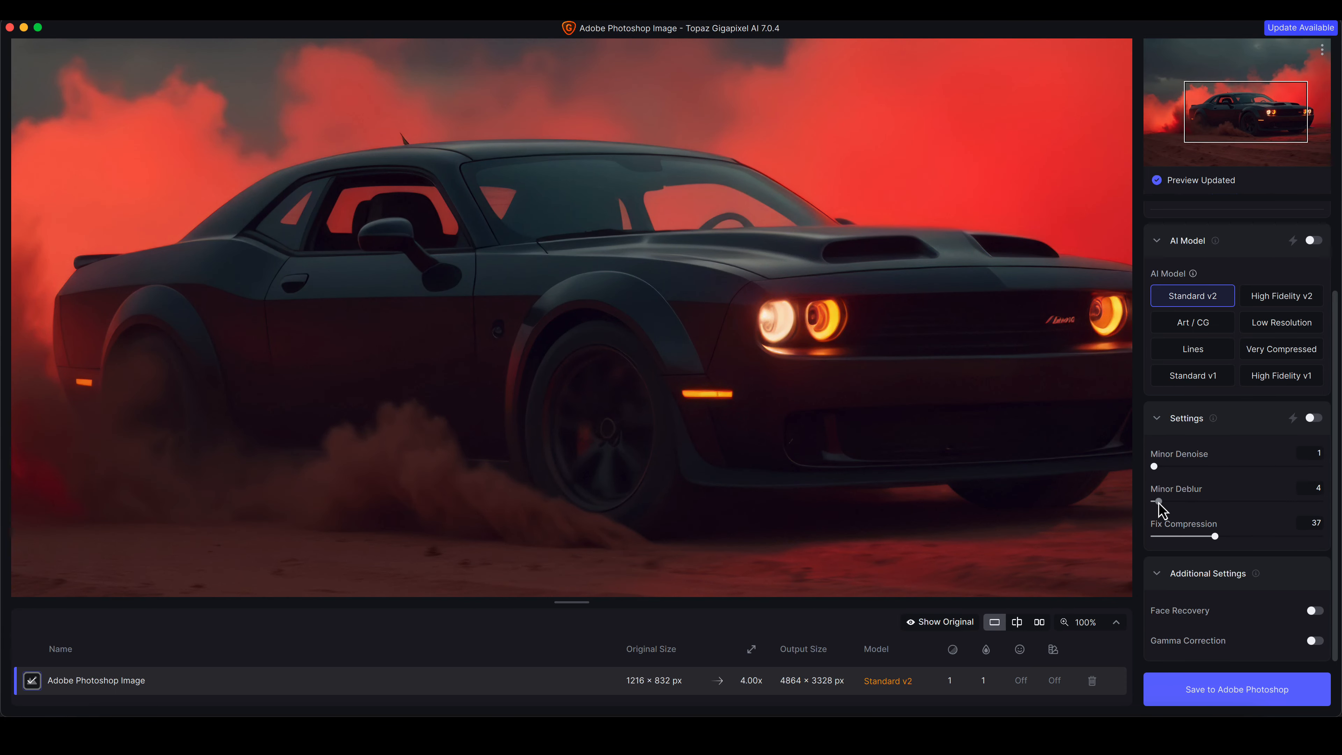
mouse_move(1158, 504)
mouse_down()
mouse_move(1199, 507)
mouse_move(1172, 505)
mouse_up()
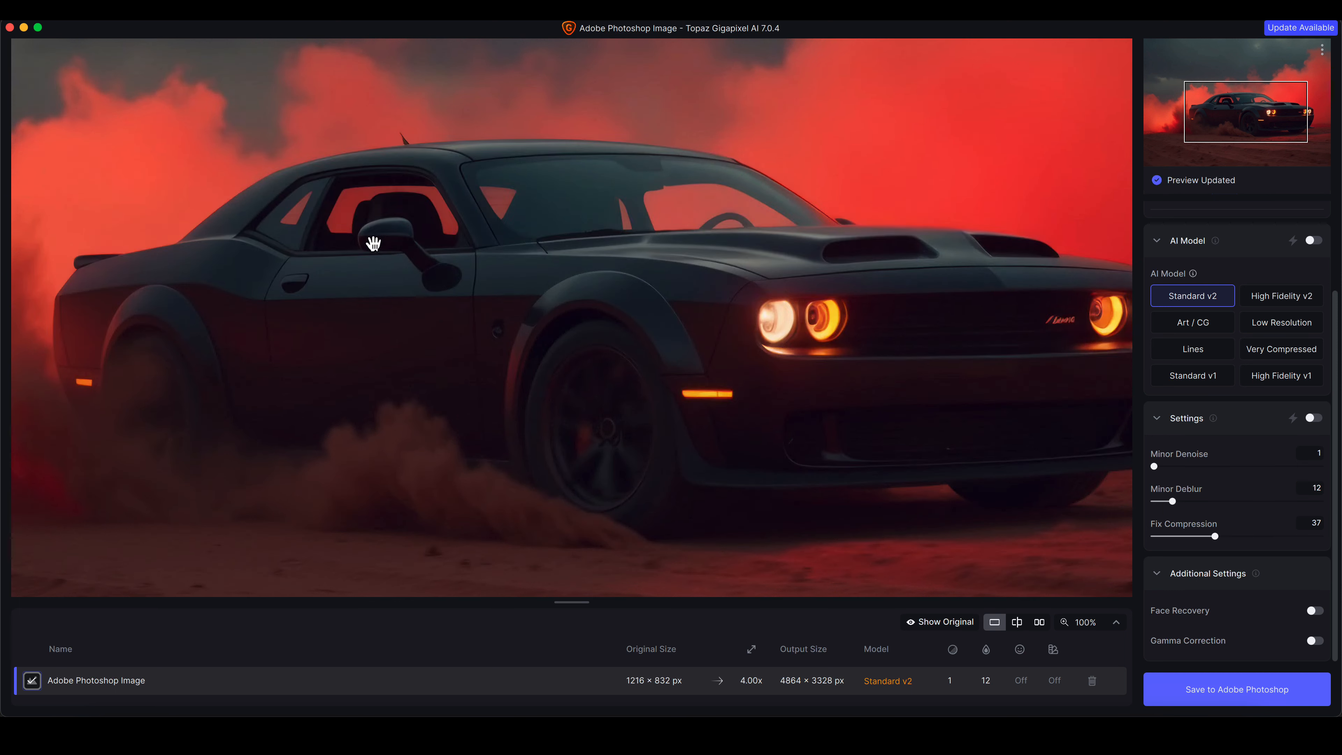